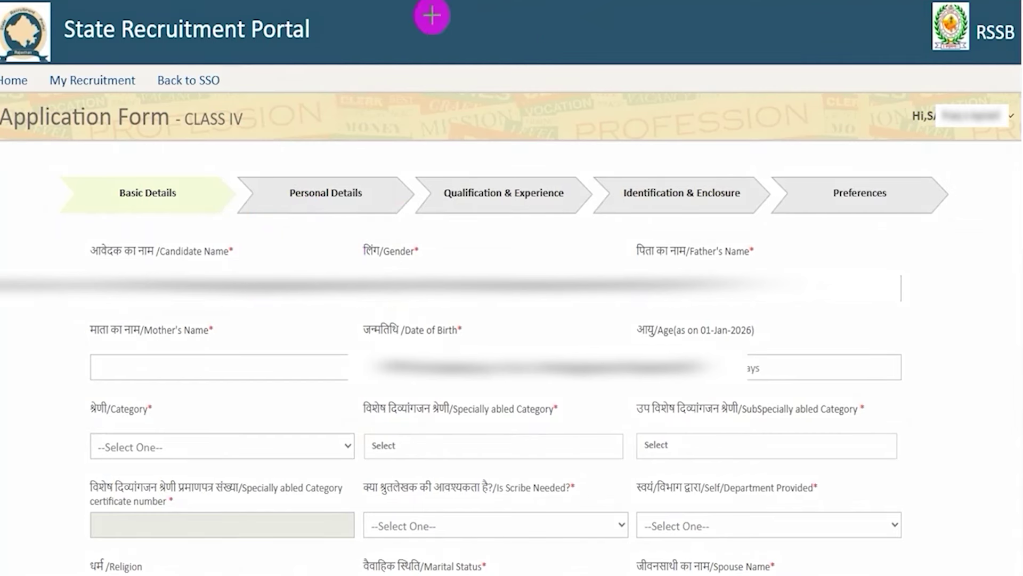
# Set the candidate's category to GENERAL in the basic details
pyautogui.moveTo(261, 366); pyautogui.dragTo(345, 313)
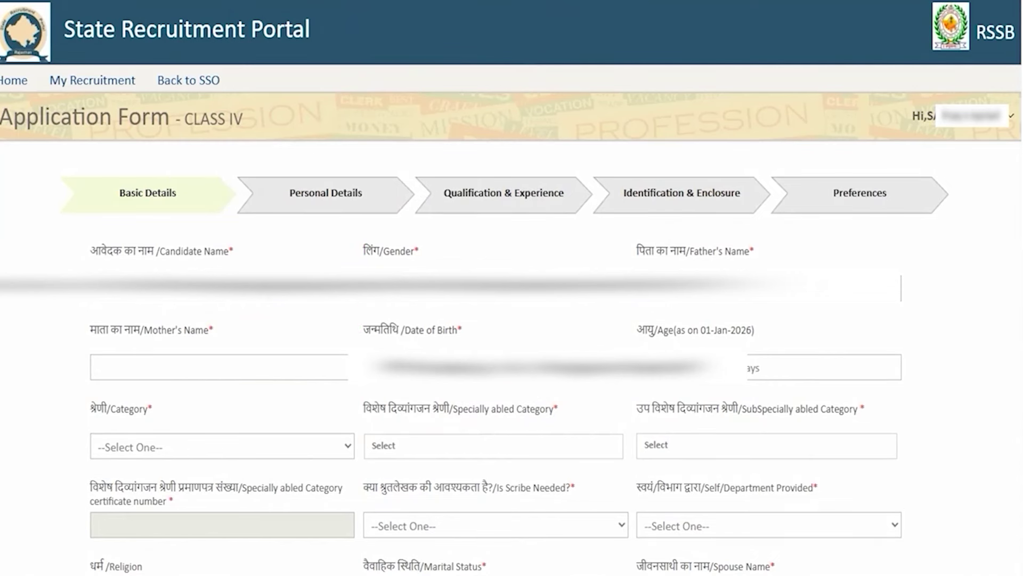
pyautogui.click(289, 448)
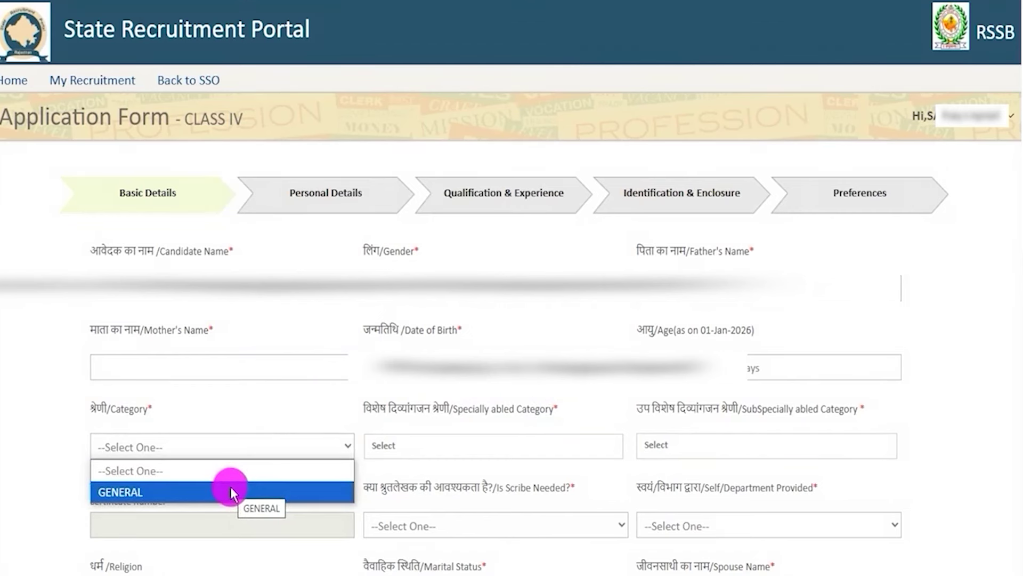
pyautogui.click(231, 489)
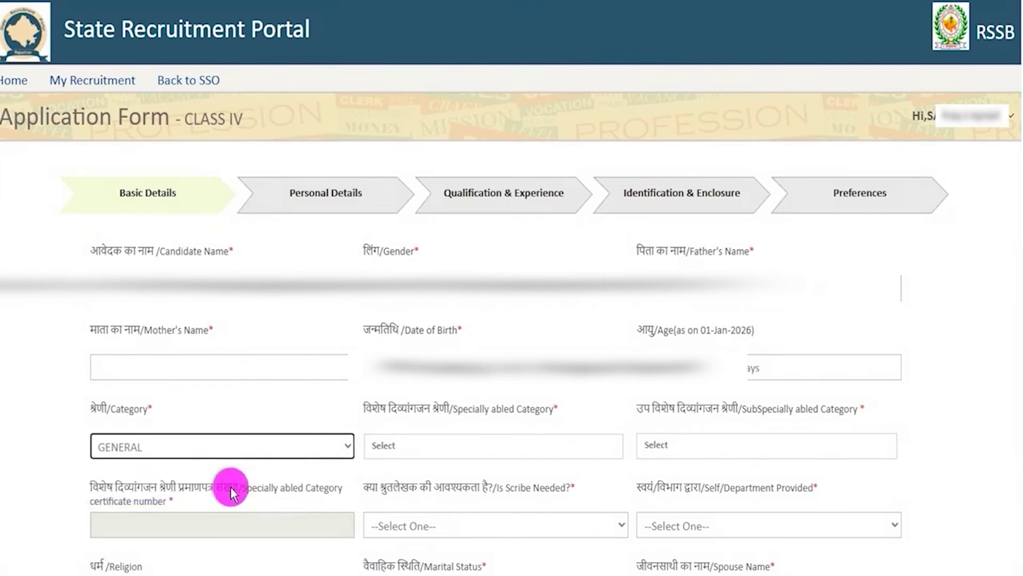
# Mark the Specially abled Category as Not Applicable
pyautogui.click(486, 451)
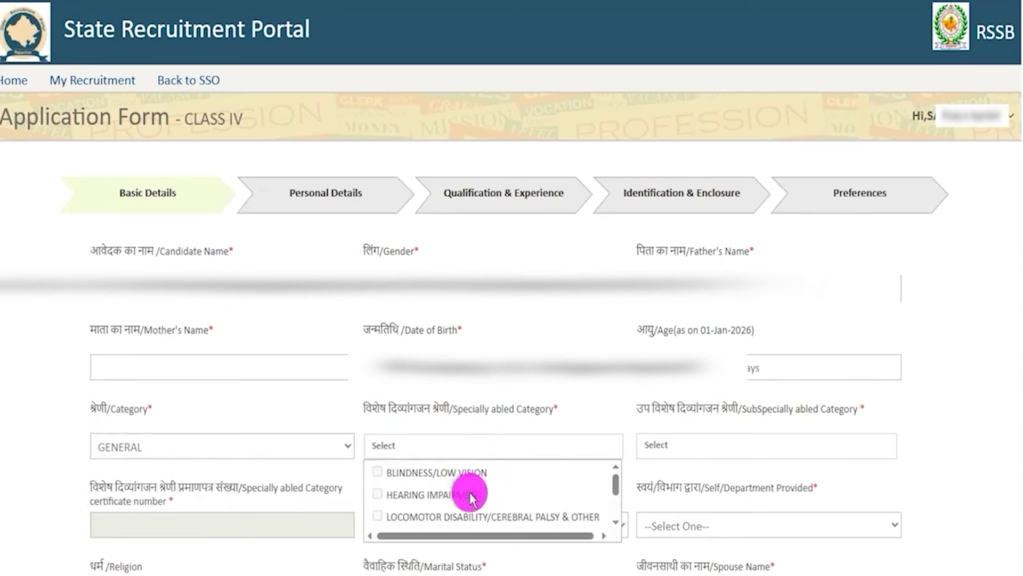
pyautogui.scroll(-3, 469, 492)
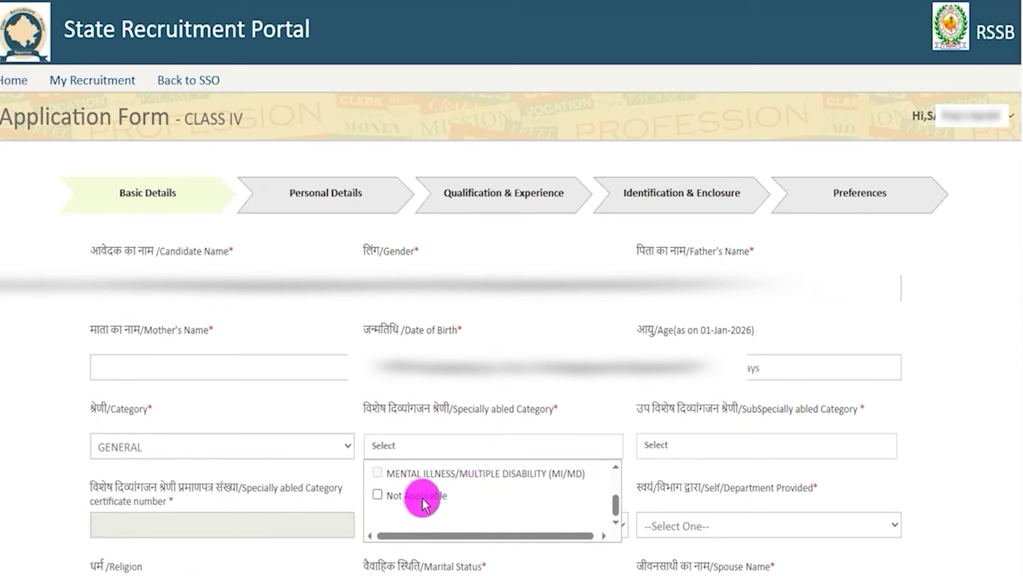
pyautogui.scroll(2, 423, 500)
pyautogui.scroll(-2, 422, 500)
pyautogui.click(422, 496)
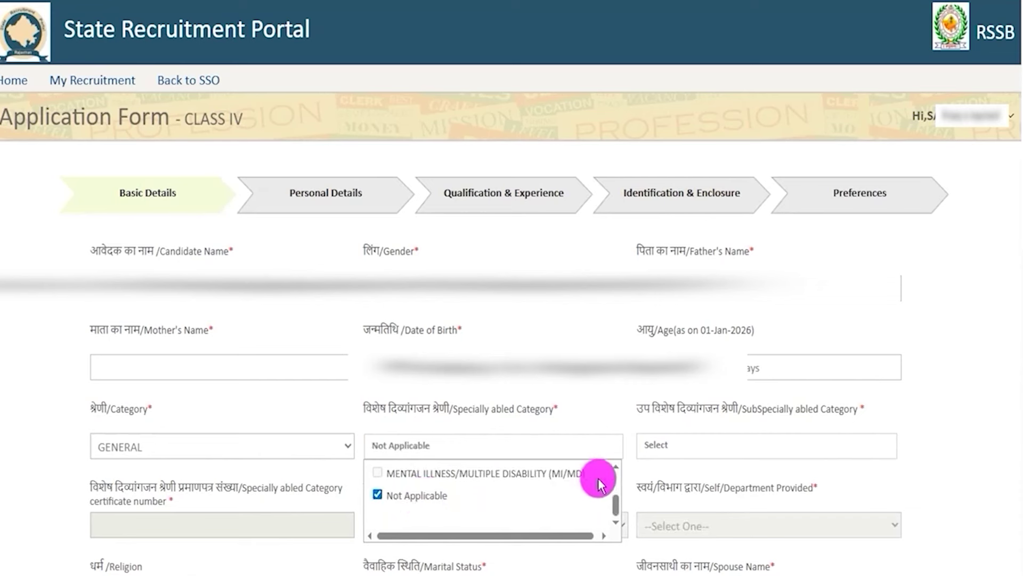
pyautogui.click(687, 450)
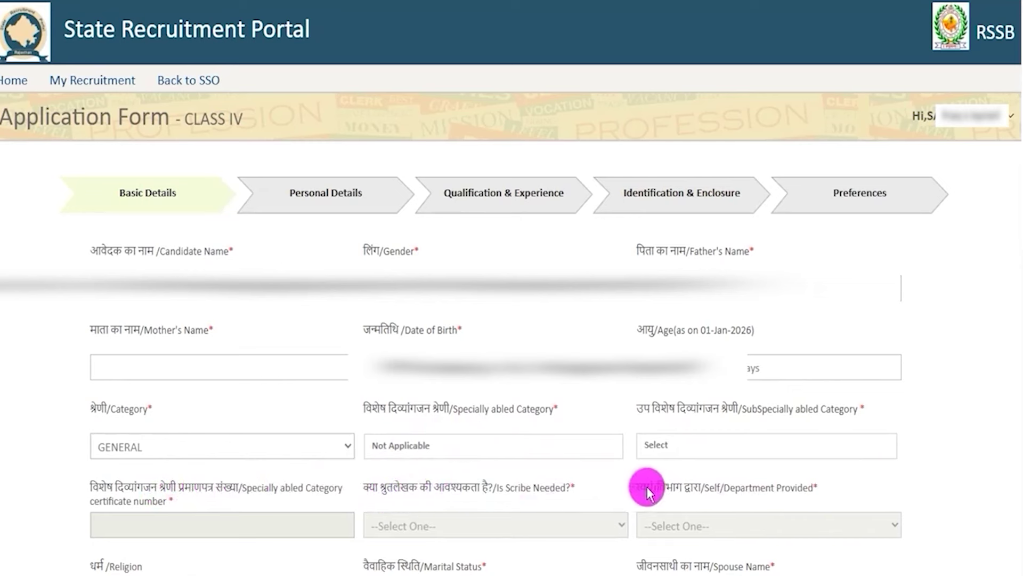
pyautogui.moveTo(665, 488); pyautogui.dragTo(782, 489)
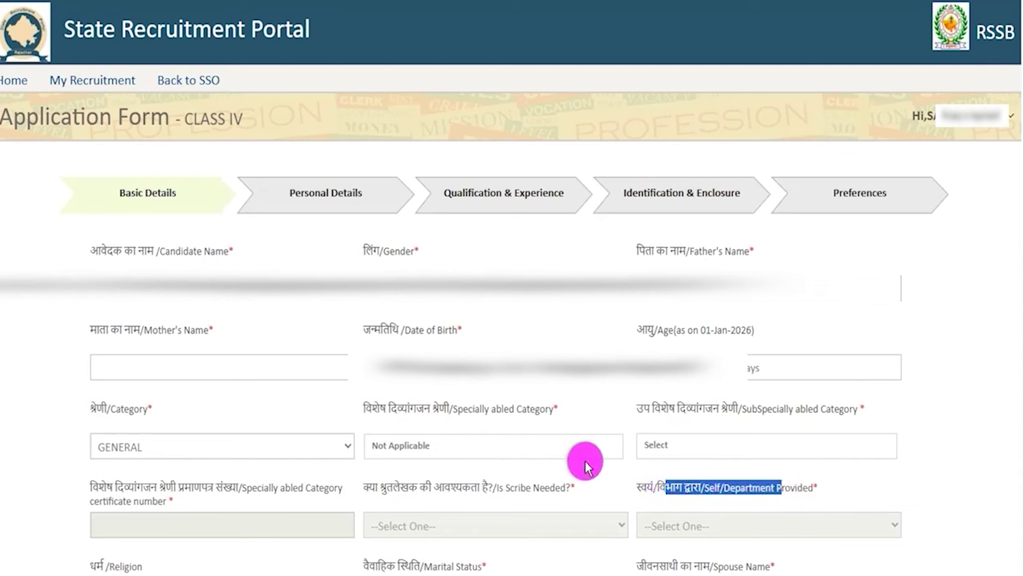
pyautogui.moveTo(411, 412); pyautogui.dragTo(490, 410)
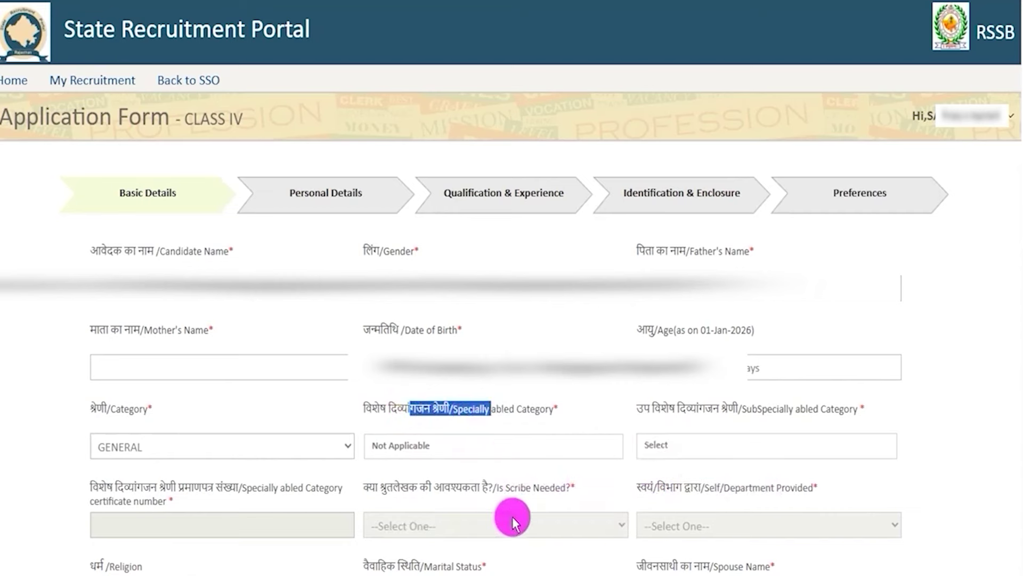
# Set the candidate's religion to HINDU and the marital status to Unmarried
pyautogui.scroll(-8, 277, 113)
pyautogui.click(263, 126)
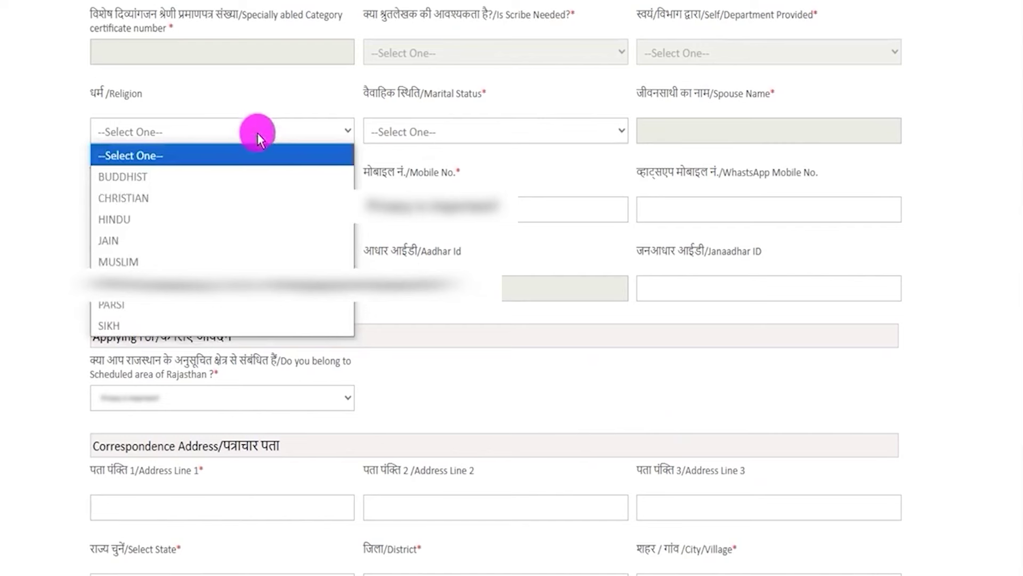
pyautogui.click(171, 219)
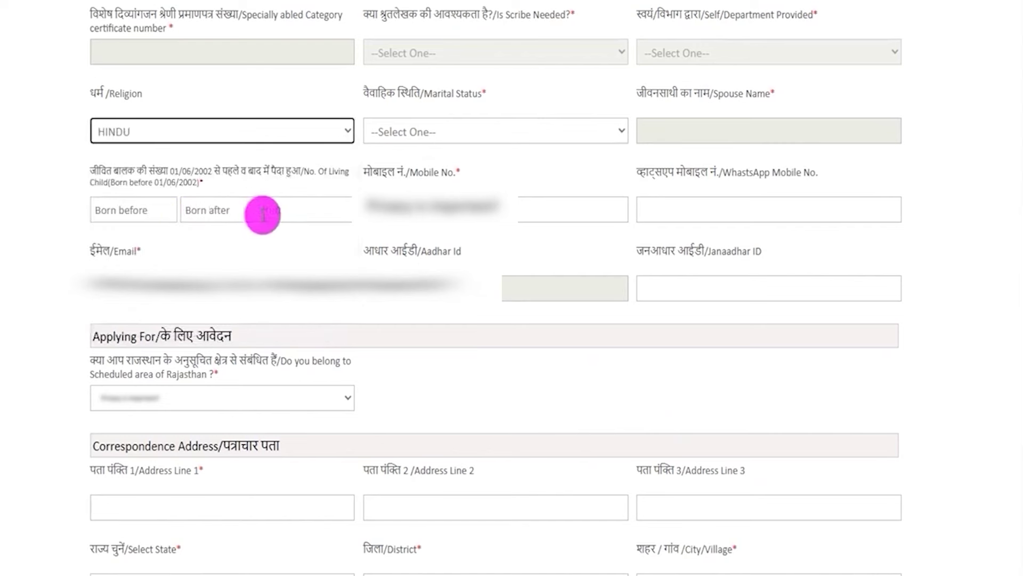
pyautogui.click(445, 140)
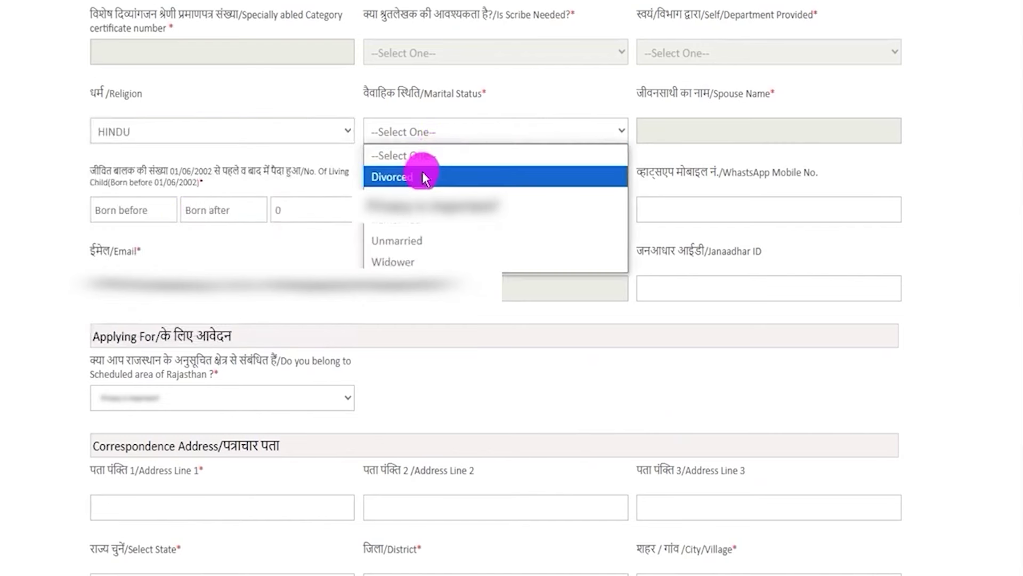
pyautogui.click(414, 243)
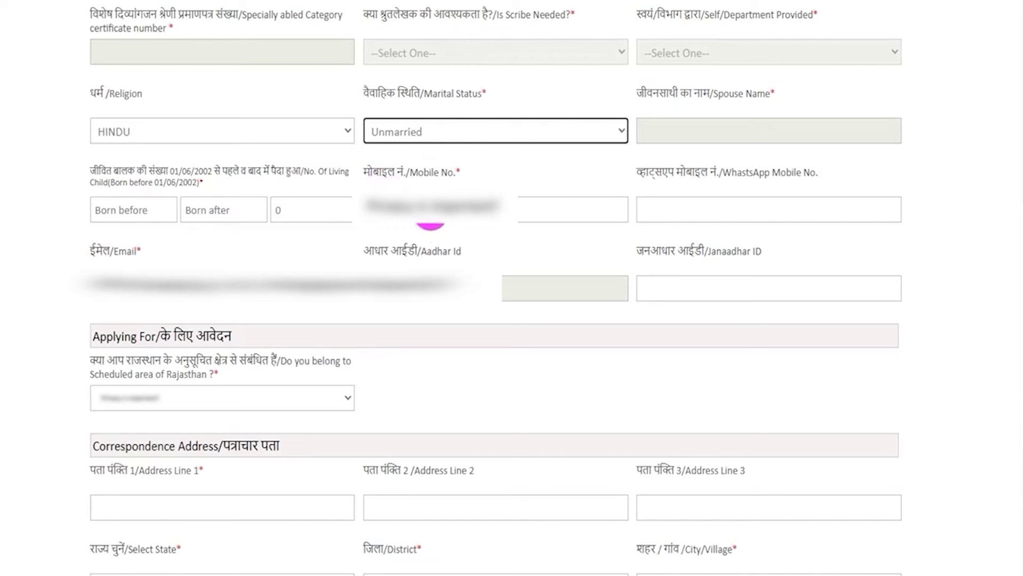
# Examine the WhatsApp number, Janaadhar ID, scheduled area and correspondence address fields in the rest of the basic details
pyautogui.click(741, 206)
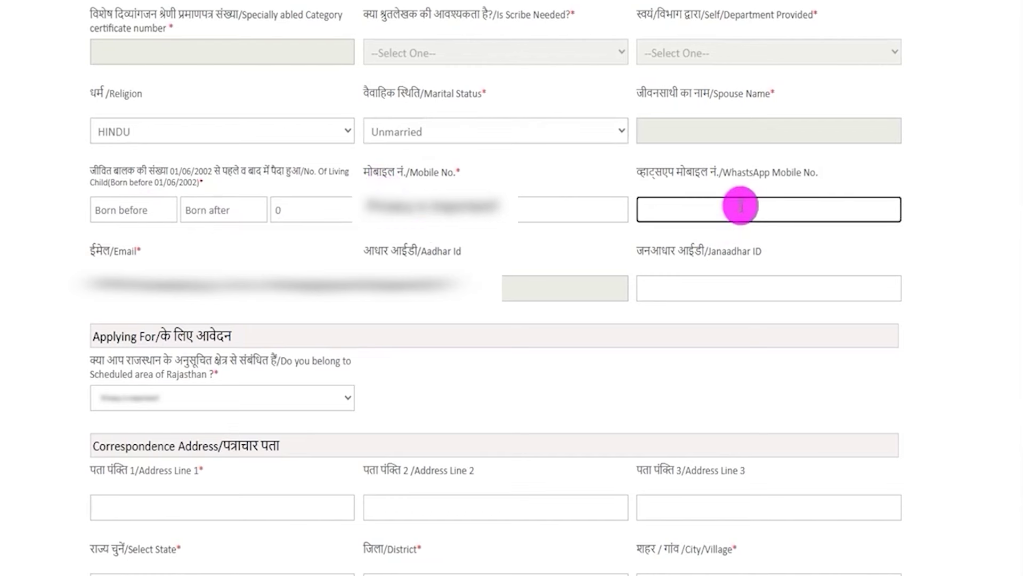
pyautogui.click(693, 290)
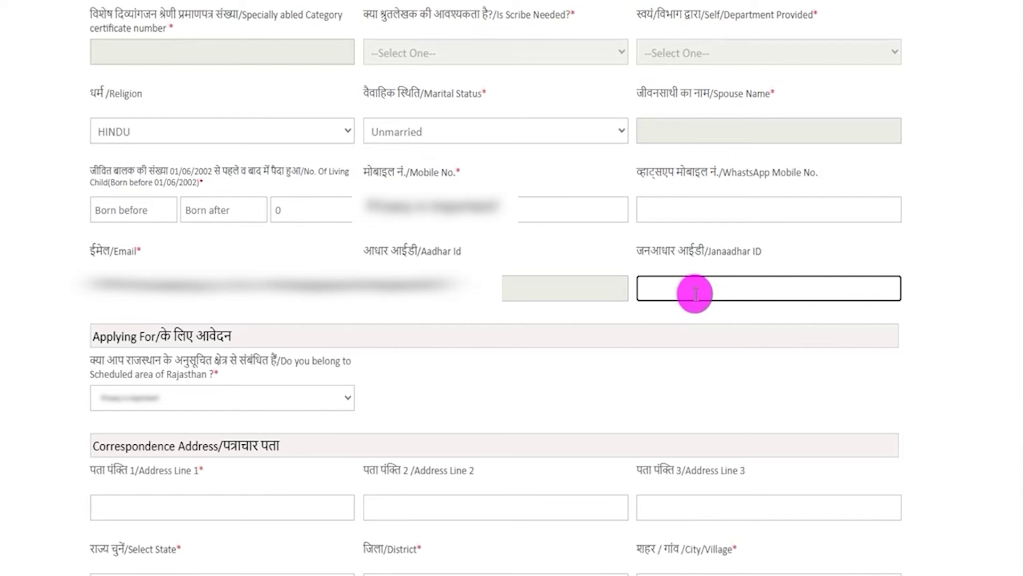
pyautogui.click(458, 171)
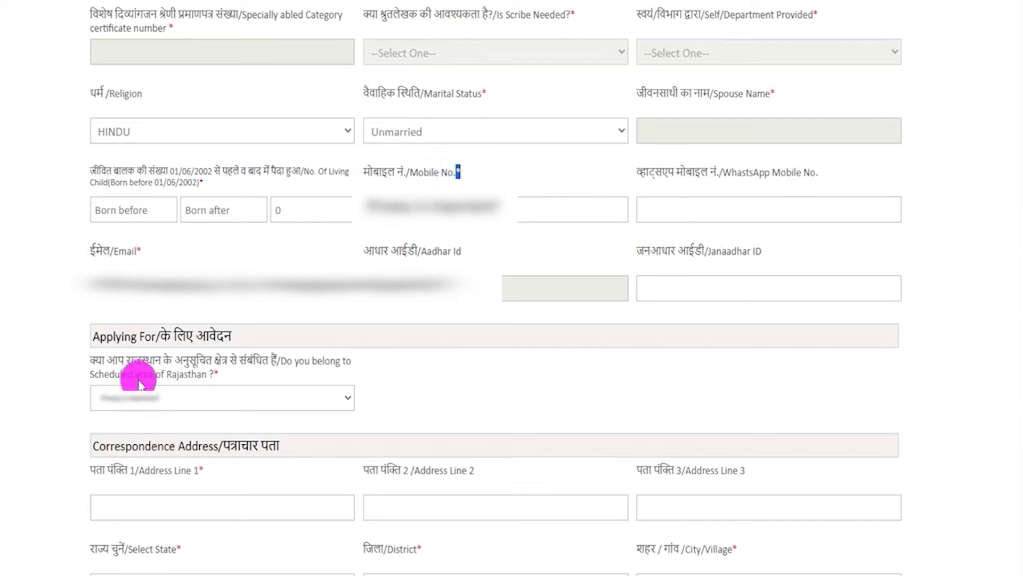
pyautogui.moveTo(108, 357); pyautogui.dragTo(234, 359)
pyautogui.click(451, 394)
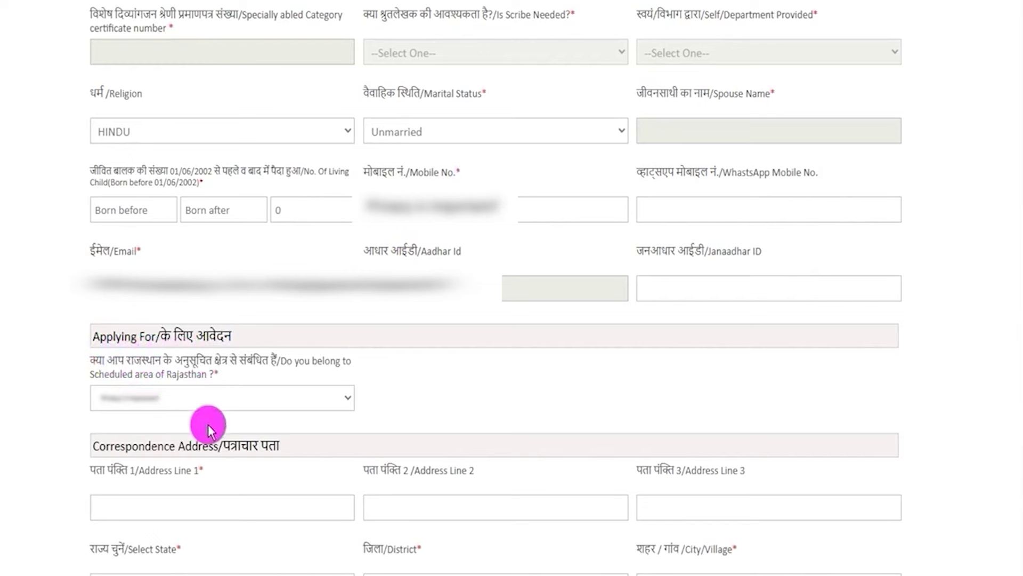
pyautogui.moveTo(92, 446); pyautogui.dragTo(281, 448)
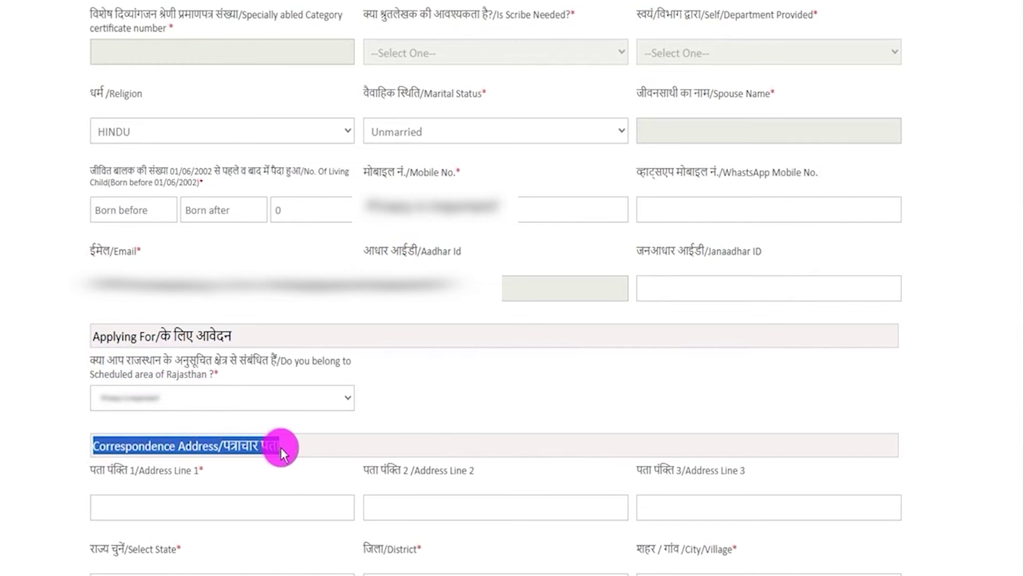
pyautogui.scroll(-5, 560, 330)
pyautogui.click(463, 409)
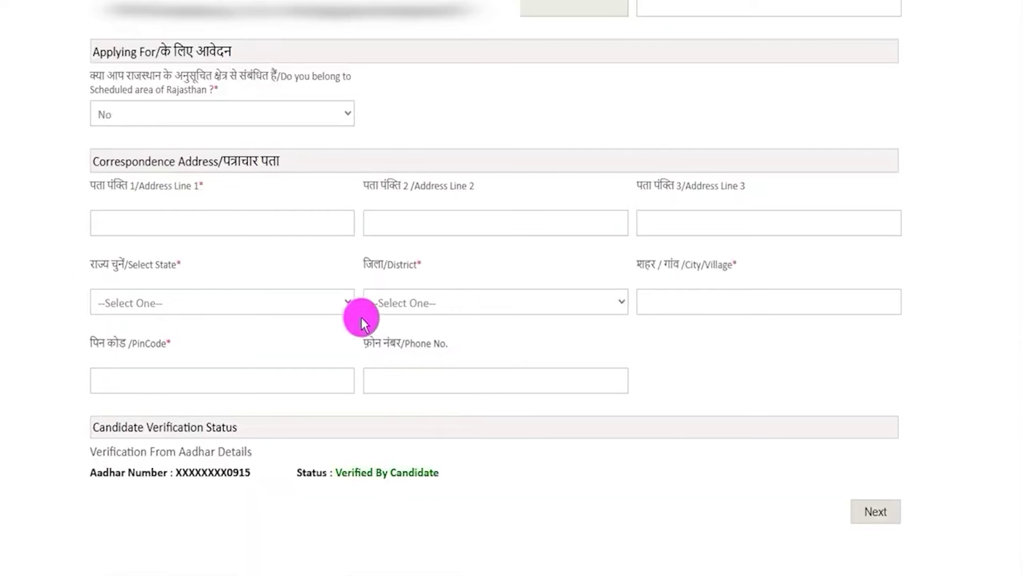
pyautogui.click(188, 303)
pyautogui.click(431, 305)
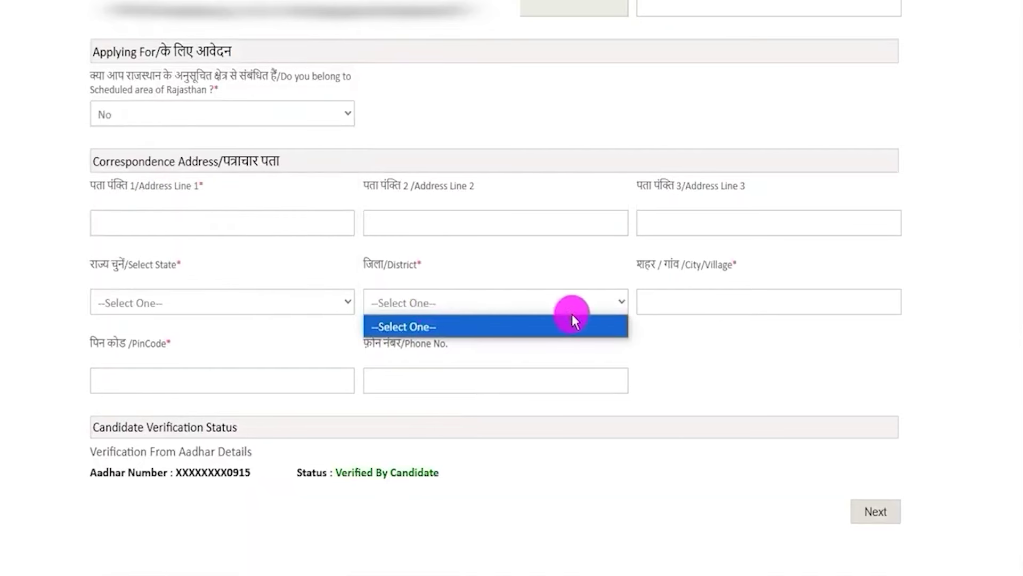
pyautogui.click(697, 303)
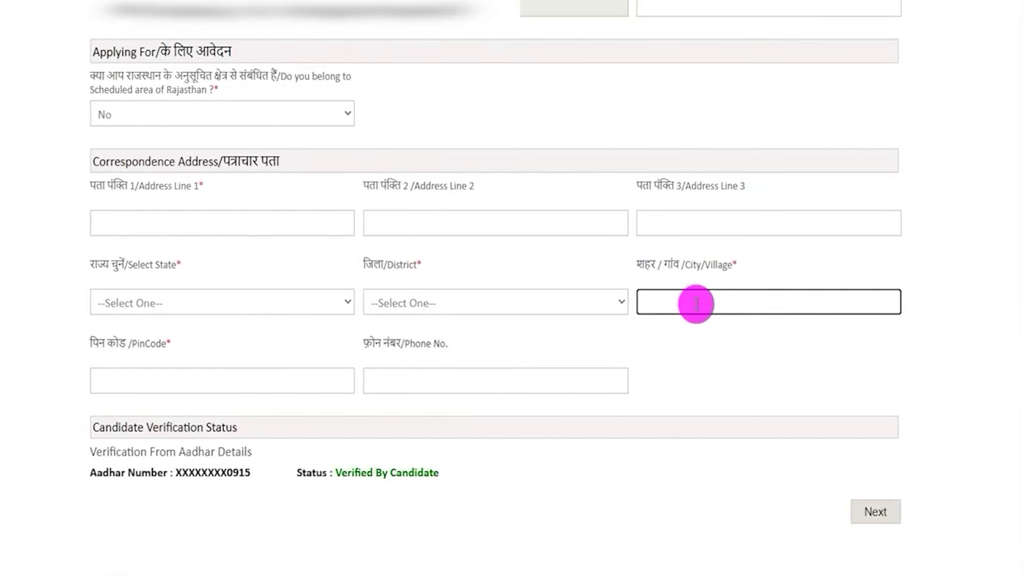
pyautogui.click(171, 374)
pyautogui.click(432, 374)
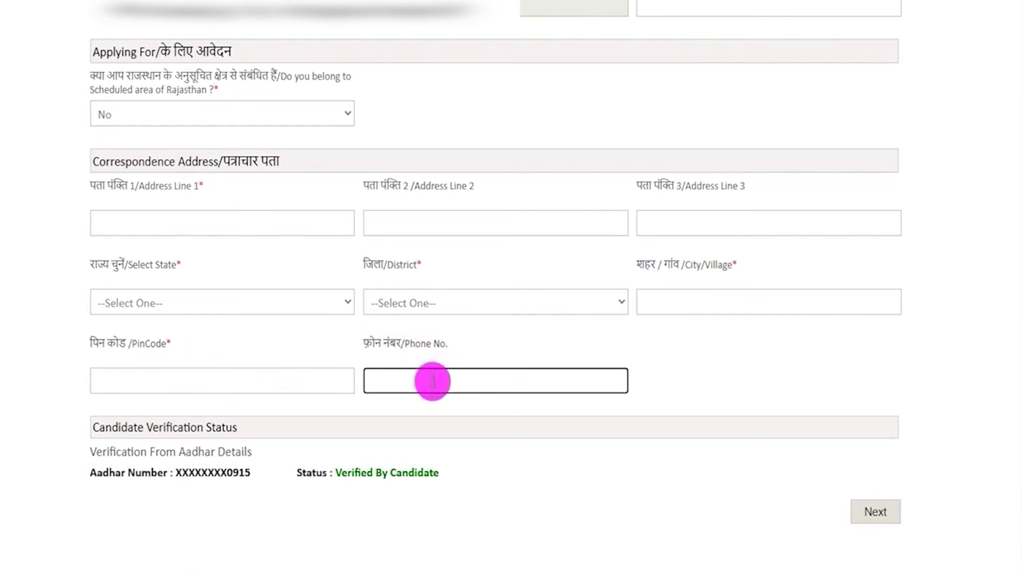
pyautogui.click(530, 468)
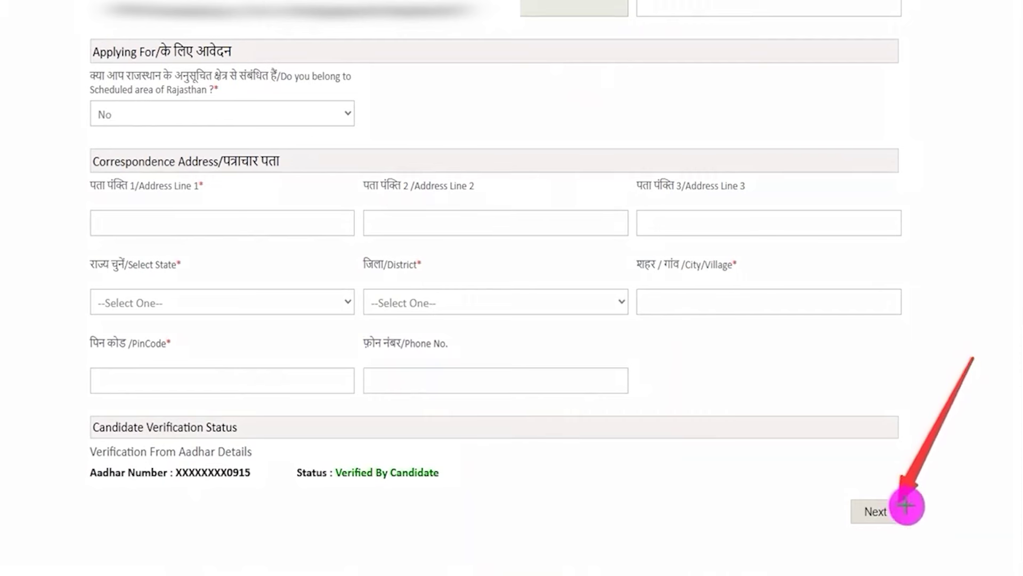
# Proceed from the basic details to the personal details, confirming that the mobile number and email are correct
pyautogui.click(906, 507)
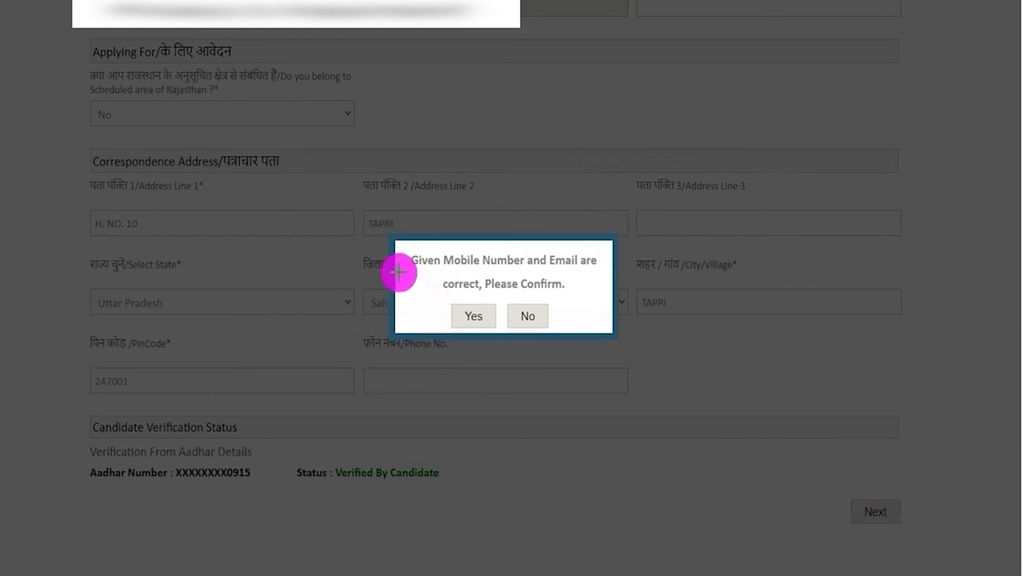
pyautogui.click(450, 308)
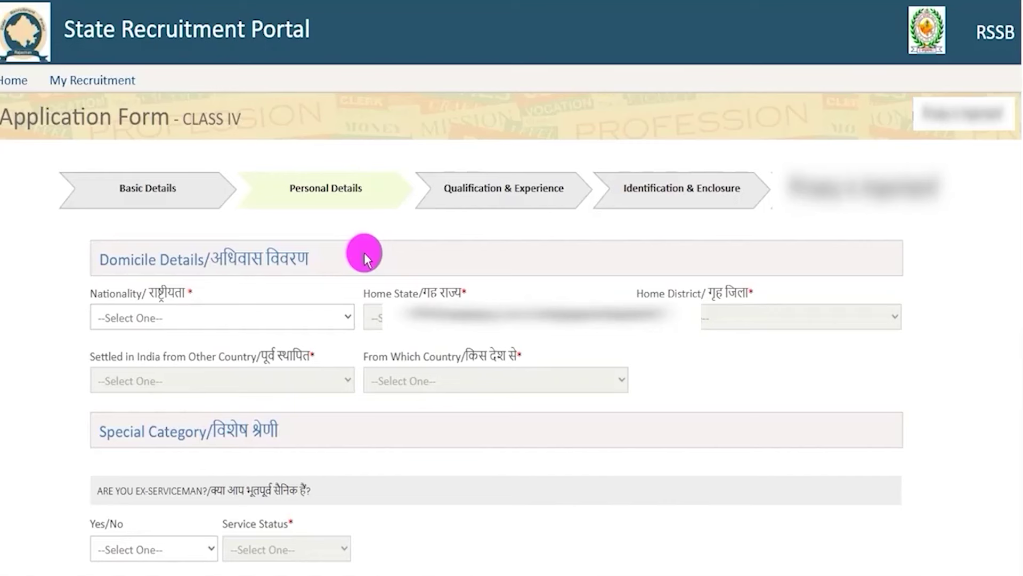
# Fill in the domicile details with Indian nationality, Uttar Pradesh as home state and the candidate's home district
pyautogui.click(283, 326)
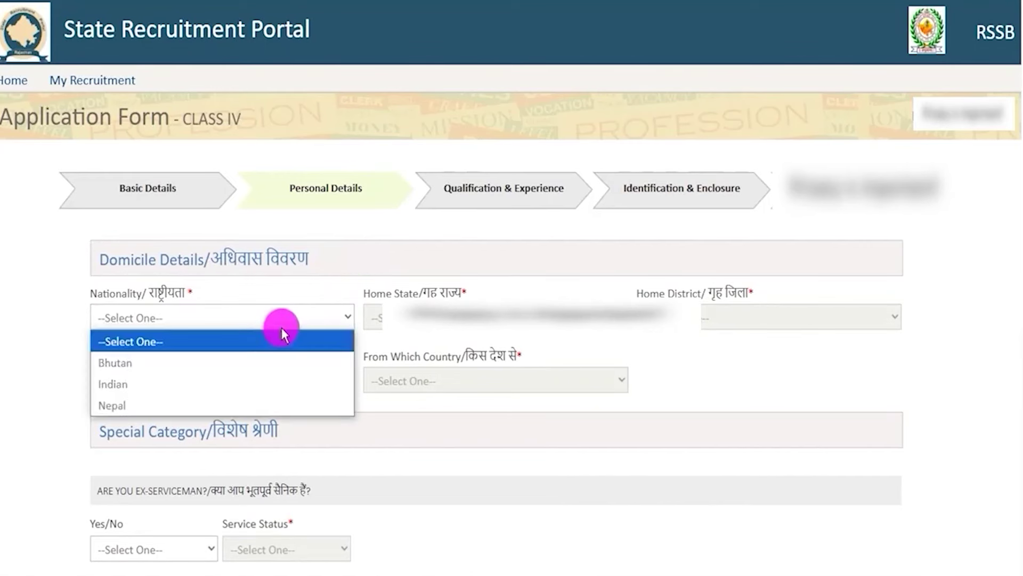
pyautogui.click(150, 376)
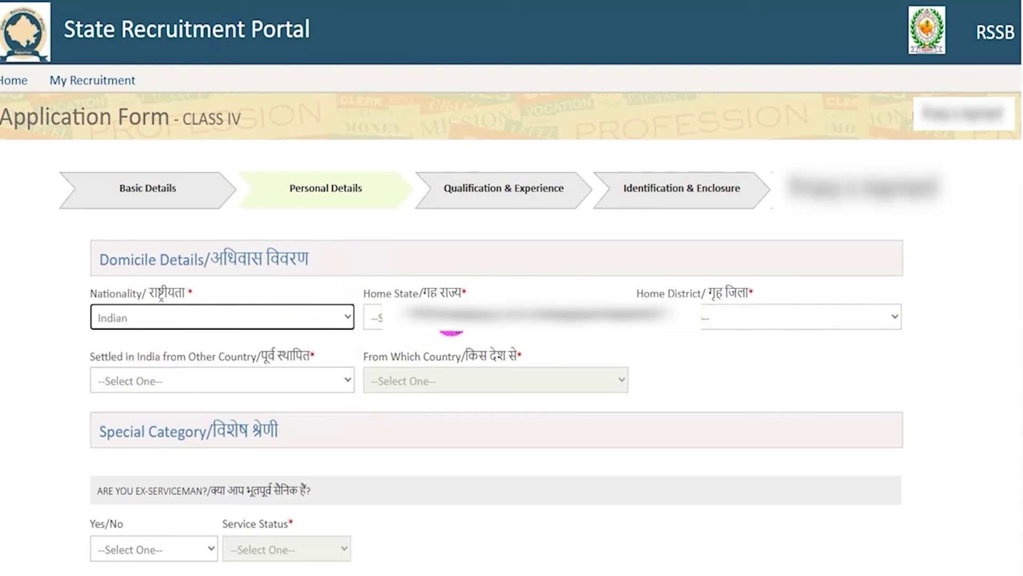
pyautogui.click(454, 329)
pyautogui.scroll(-5, 440, 236)
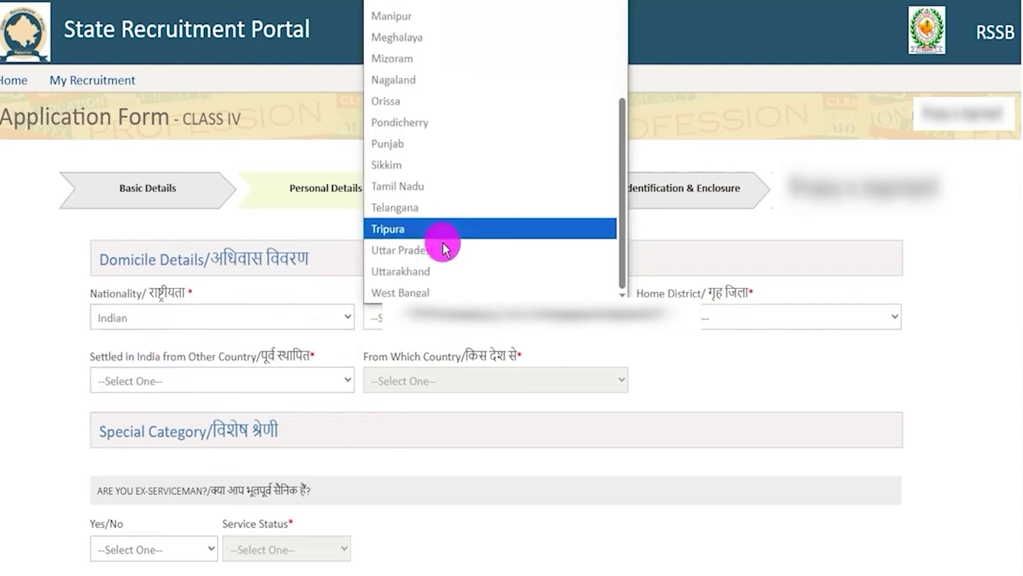
pyautogui.click(432, 251)
pyautogui.click(679, 331)
pyautogui.press('s')
# Try Yes for Settled in India from Other Country and open the From Which Country options
pyautogui.click(252, 376)
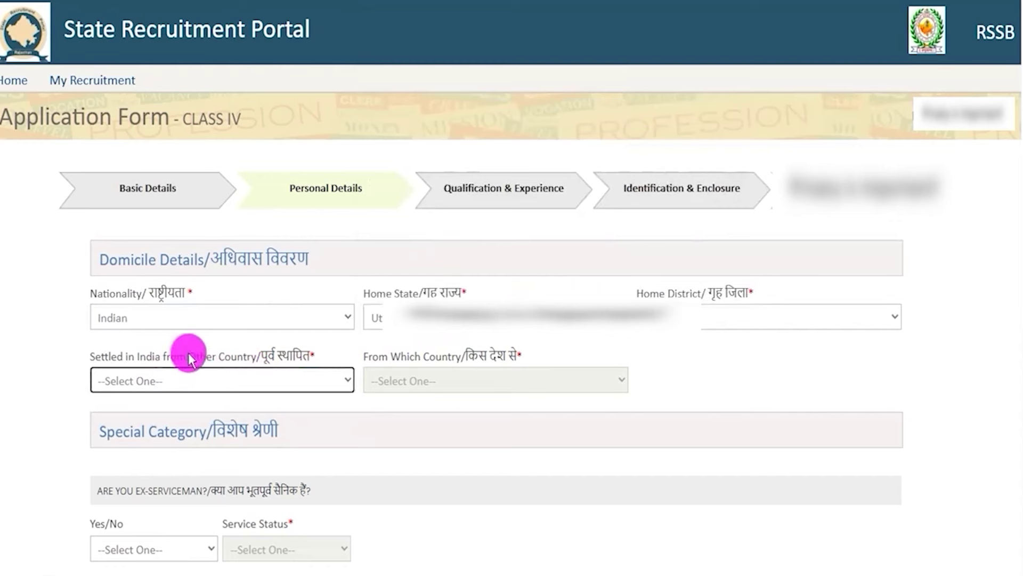
pyautogui.click(200, 376)
pyautogui.click(143, 445)
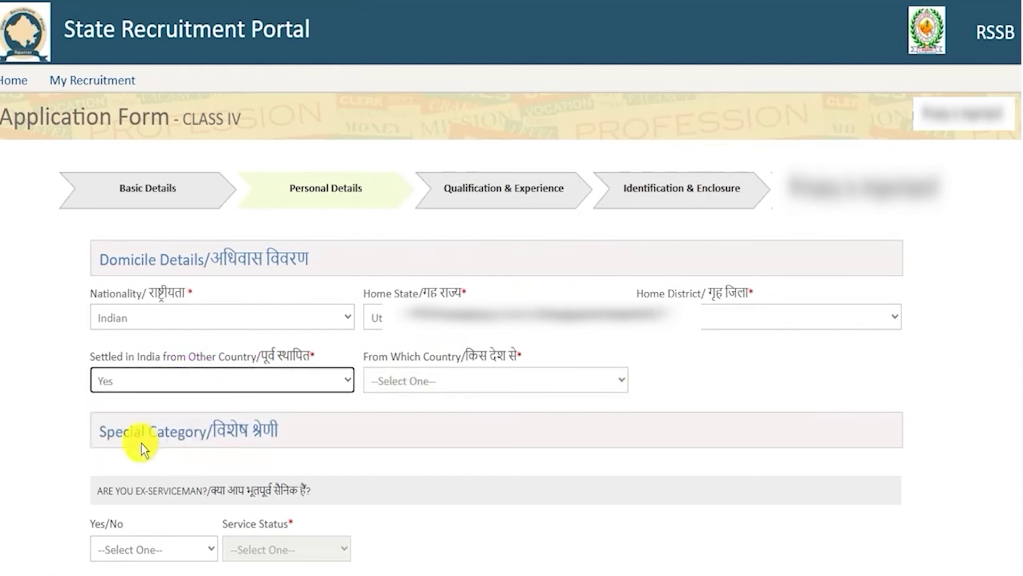
pyautogui.click(417, 381)
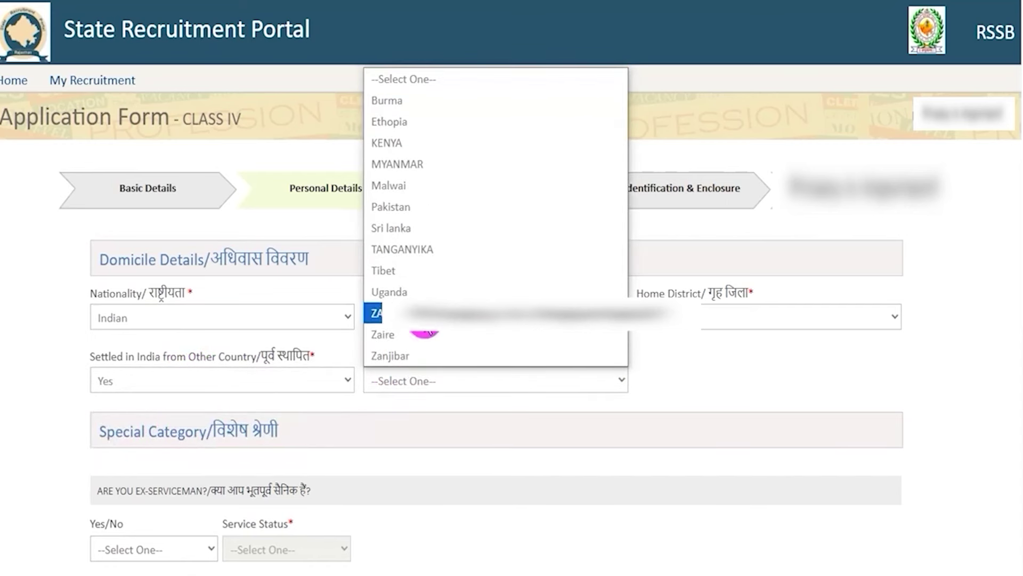
# Set Settled in India from Other Country to No
pyautogui.click(315, 378)
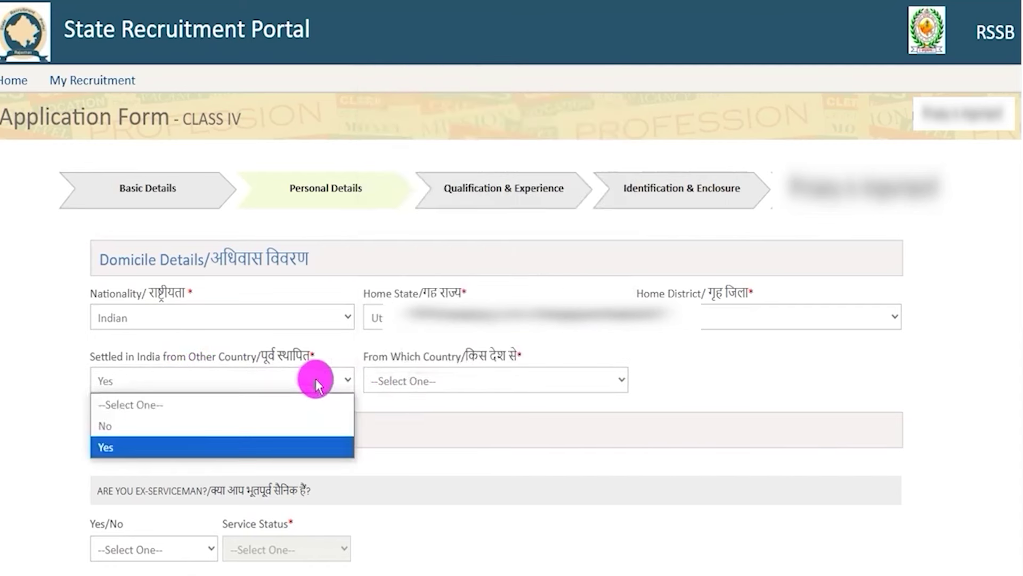
pyautogui.click(156, 419)
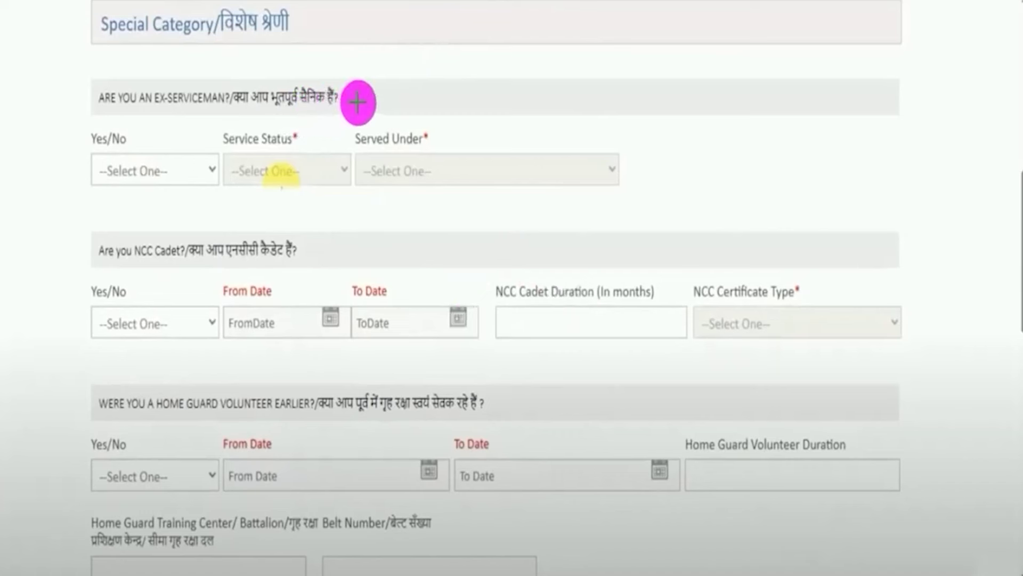
pyautogui.moveTo(356, 95); pyautogui.dragTo(431, 41)
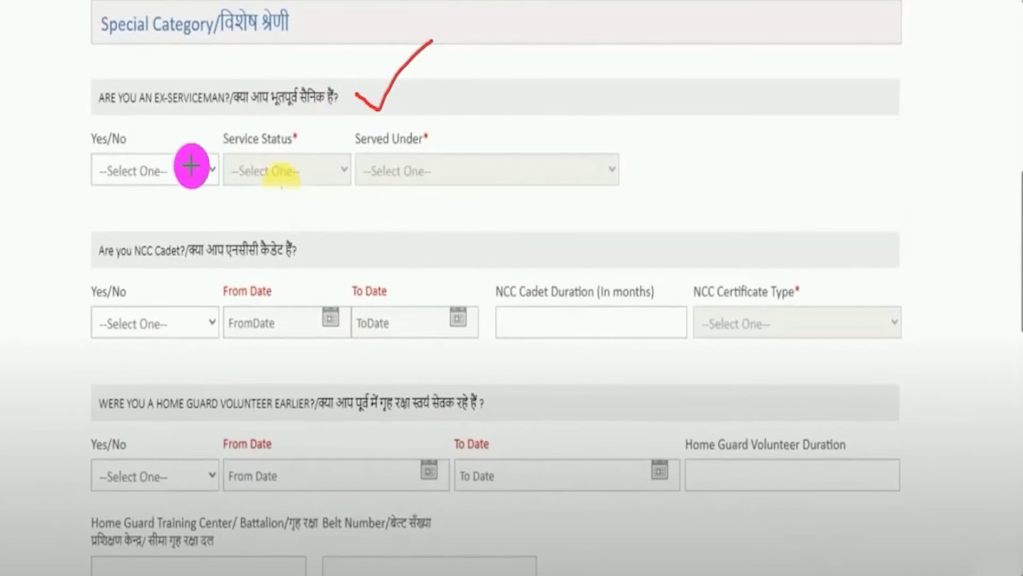
pyautogui.moveTo(186, 172); pyautogui.dragTo(204, 149)
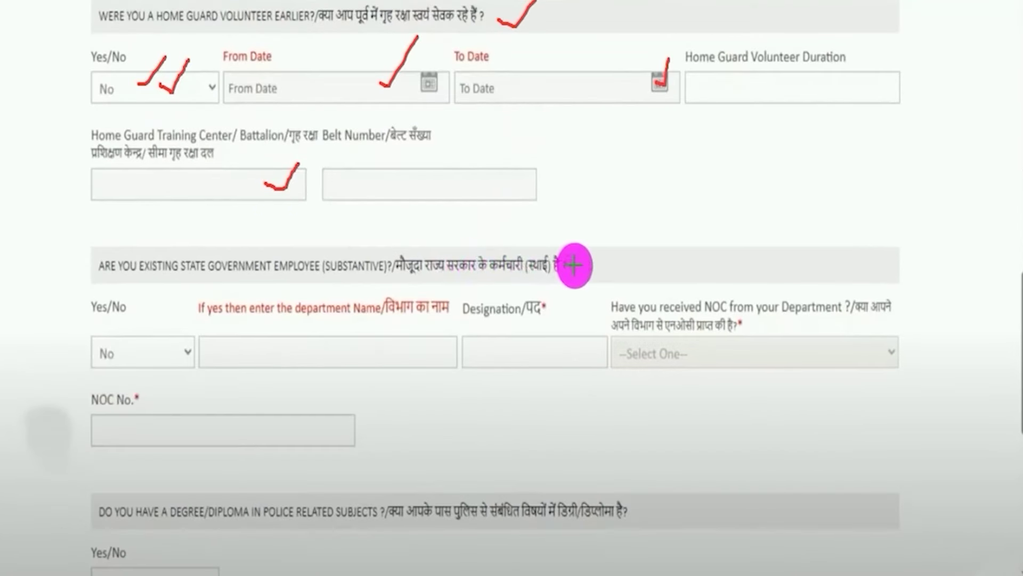
# Mark the existing state government employee question and its No answer with red check marks
pyautogui.moveTo(577, 265); pyautogui.dragTo(613, 234)
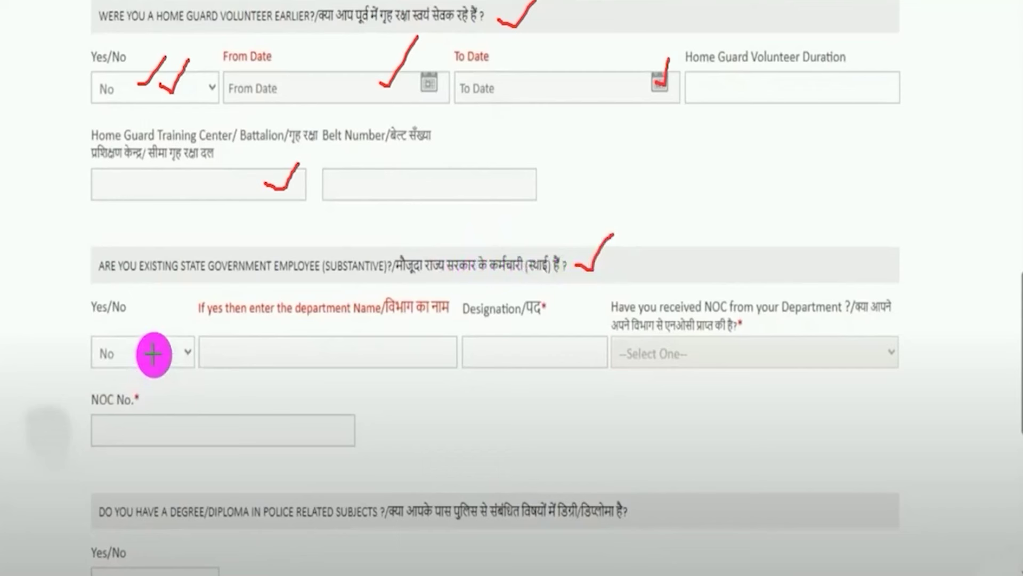
pyautogui.moveTo(154, 355); pyautogui.dragTo(172, 335)
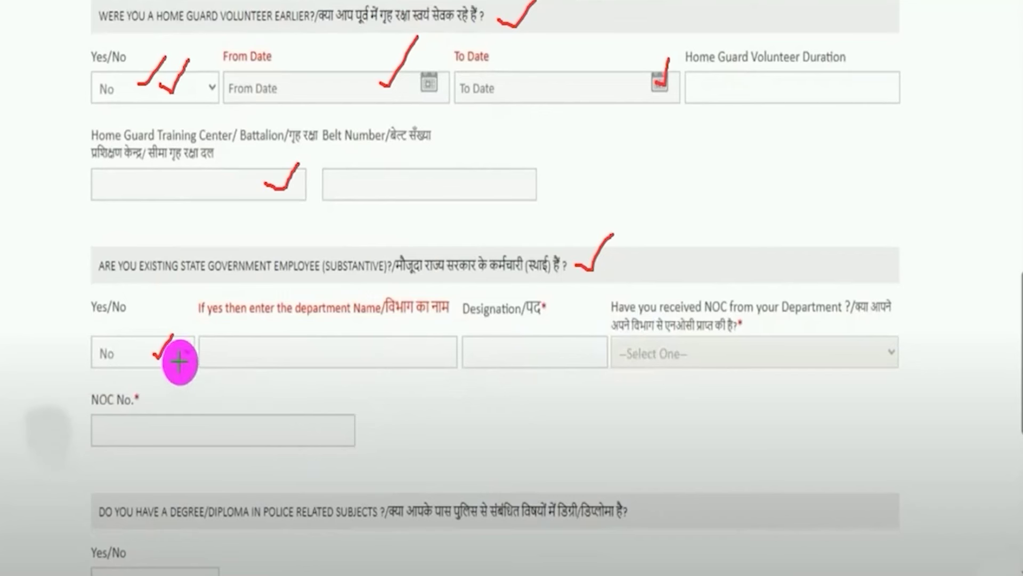
pyautogui.moveTo(137, 349); pyautogui.dragTo(170, 324)
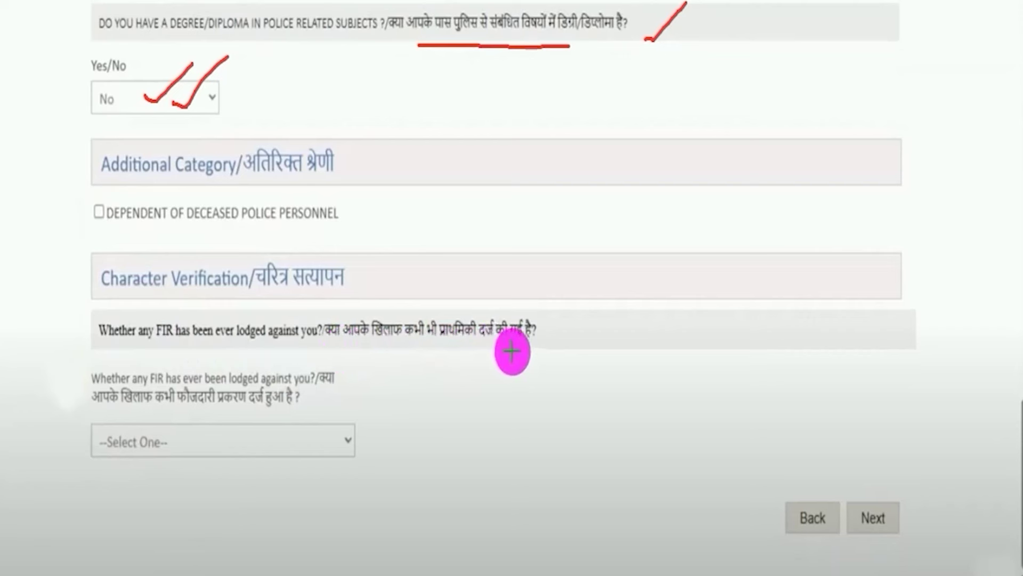
# Mark the FIR question under Character Verification and its answer field with red check marks, and point out Next
pyautogui.moveTo(544, 348); pyautogui.dragTo(594, 329)
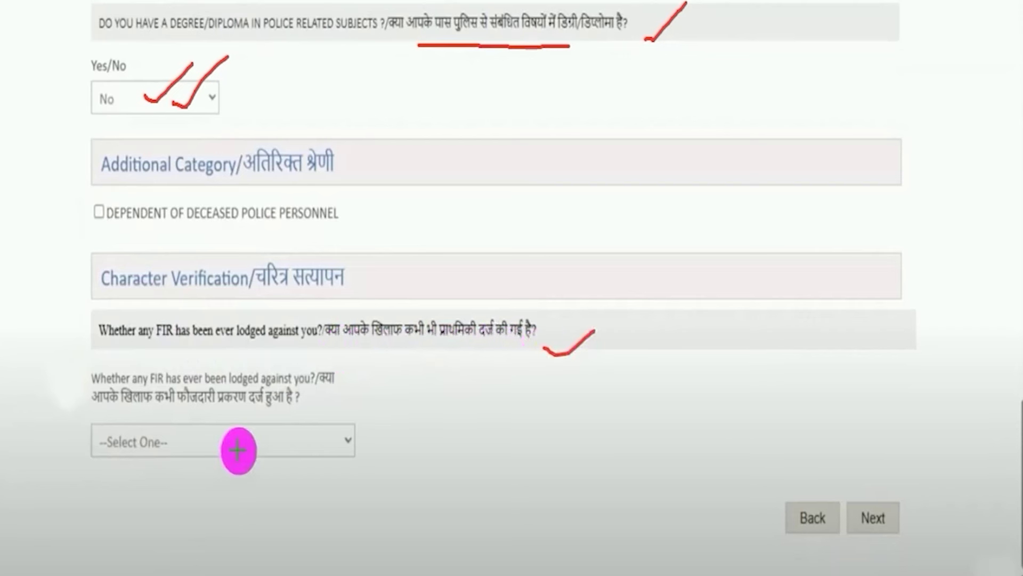
pyautogui.moveTo(238, 450); pyautogui.dragTo(275, 419)
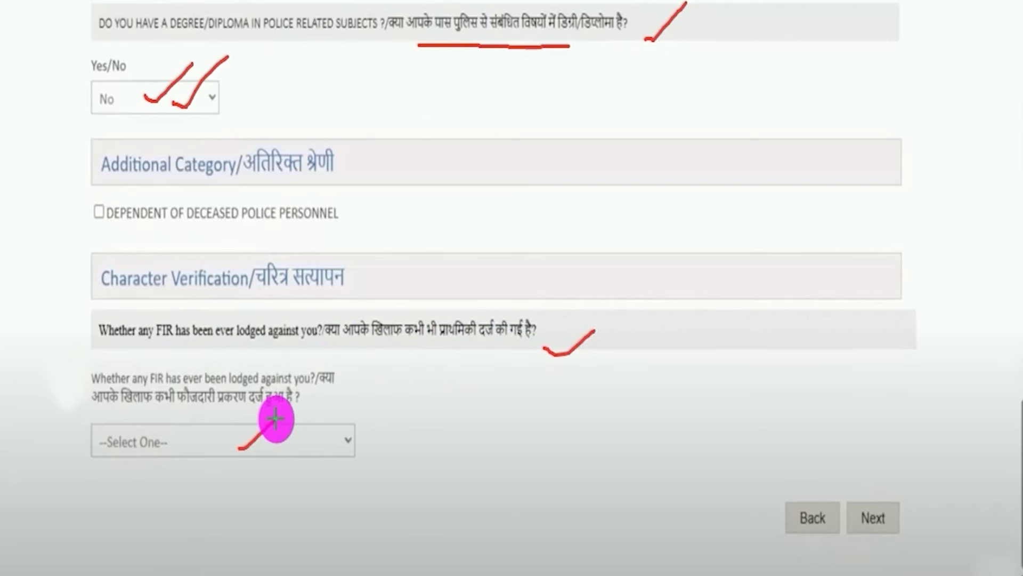
pyautogui.moveTo(270, 450); pyautogui.dragTo(322, 401)
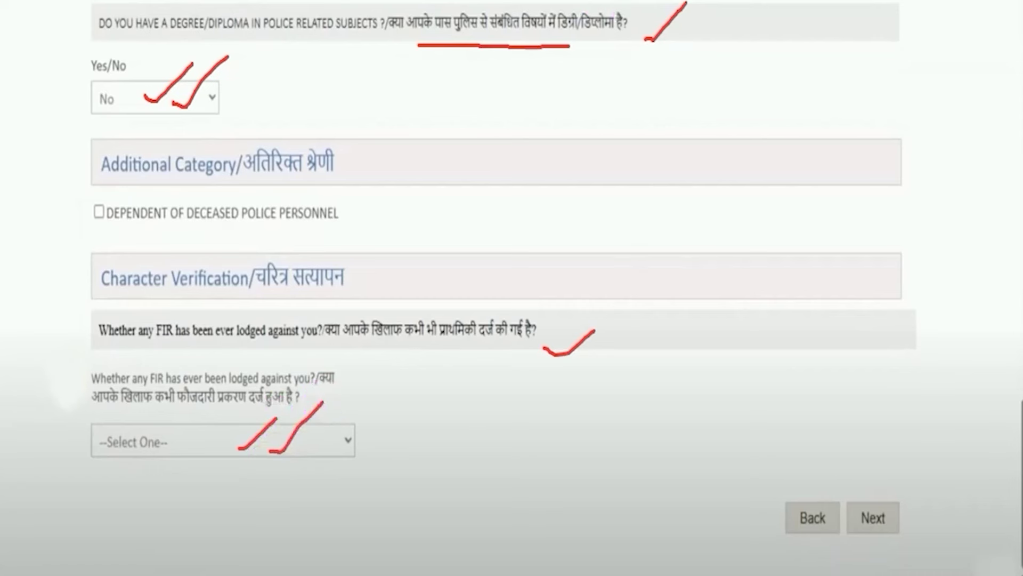
pyautogui.moveTo(989, 342); pyautogui.dragTo(894, 505)
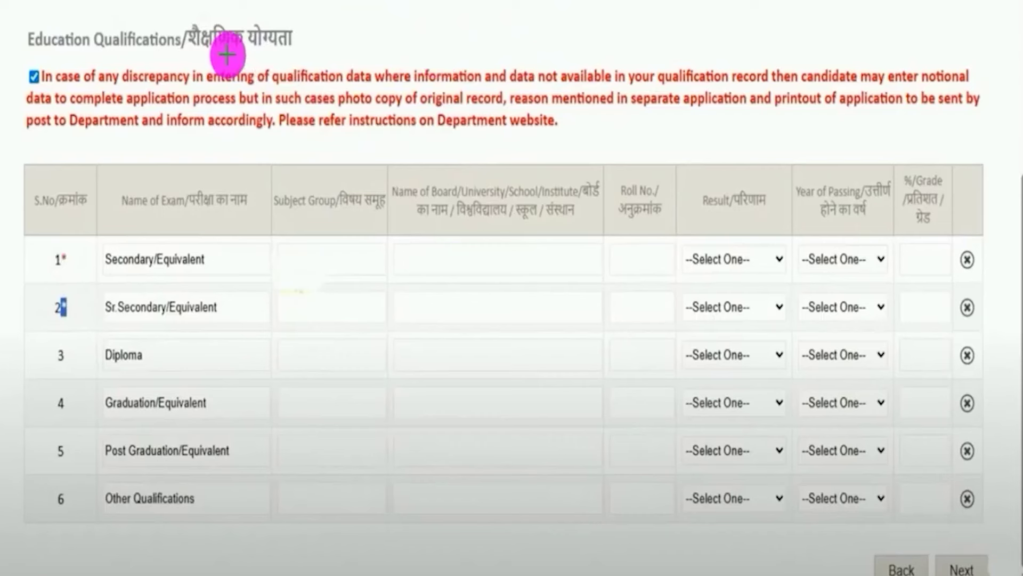
# Mark the Education Qualifications heading and the checkbox of the data discrepancy declaration with red check marks
pyautogui.moveTo(308, 48); pyautogui.dragTo(357, 17)
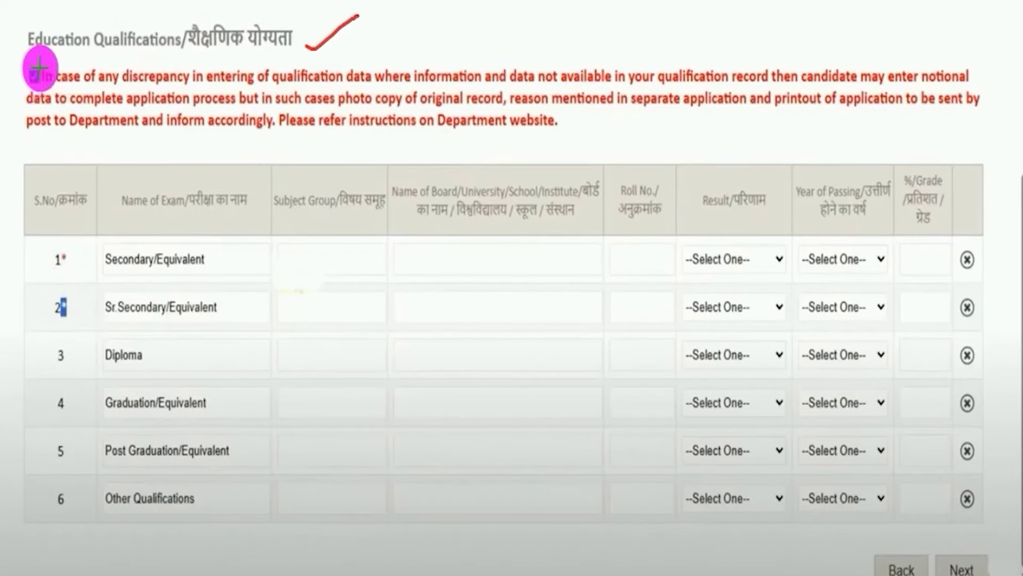
pyautogui.click(35, 75)
pyautogui.moveTo(42, 65); pyautogui.dragTo(64, 55)
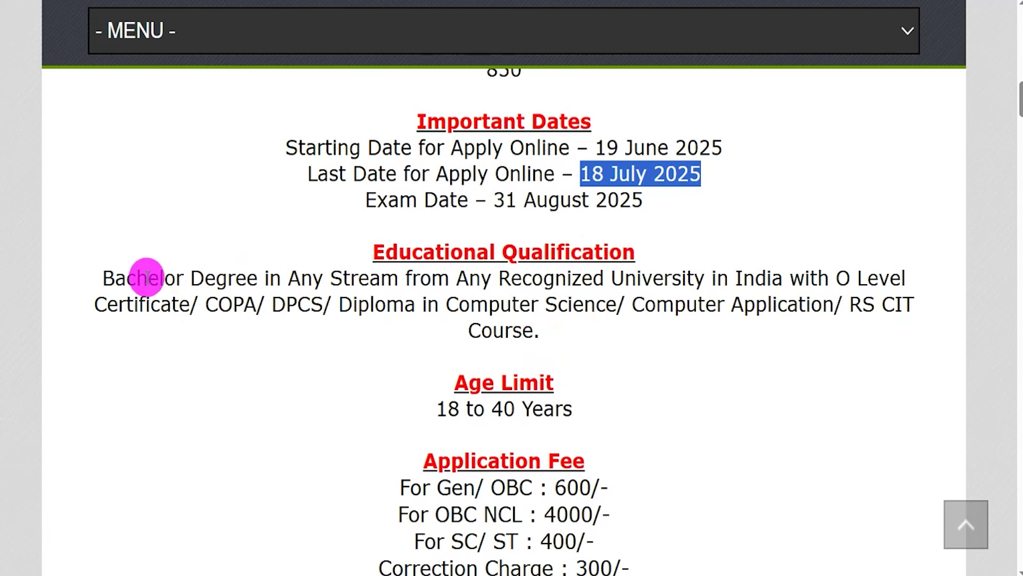
# Read the Educational Qualification requirements on the recruitment notice page, highlighting the bachelor degree and RS CIT course text
pyautogui.moveTo(126, 278); pyautogui.dragTo(807, 278)
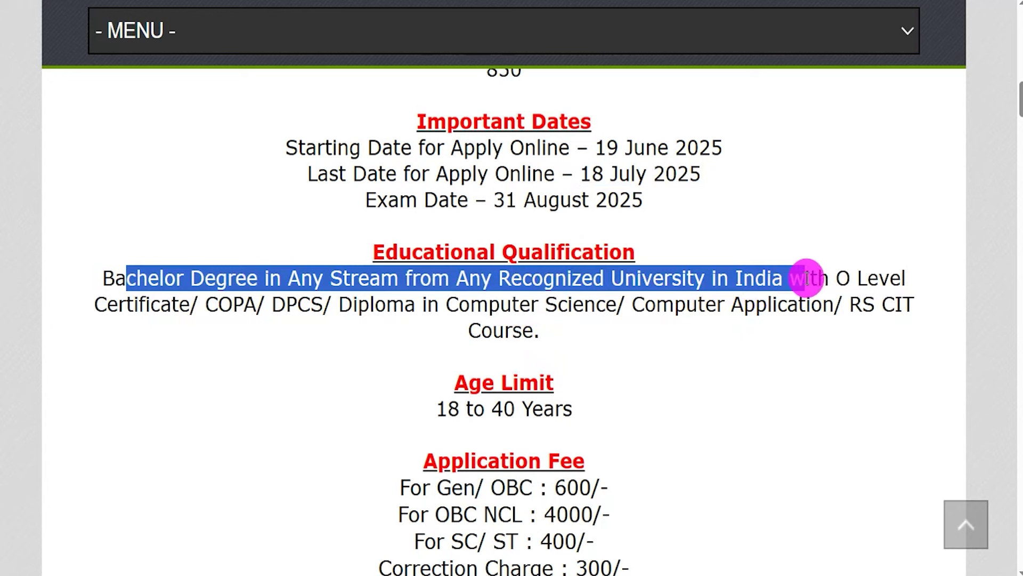
pyautogui.moveTo(206, 302); pyautogui.dragTo(554, 334)
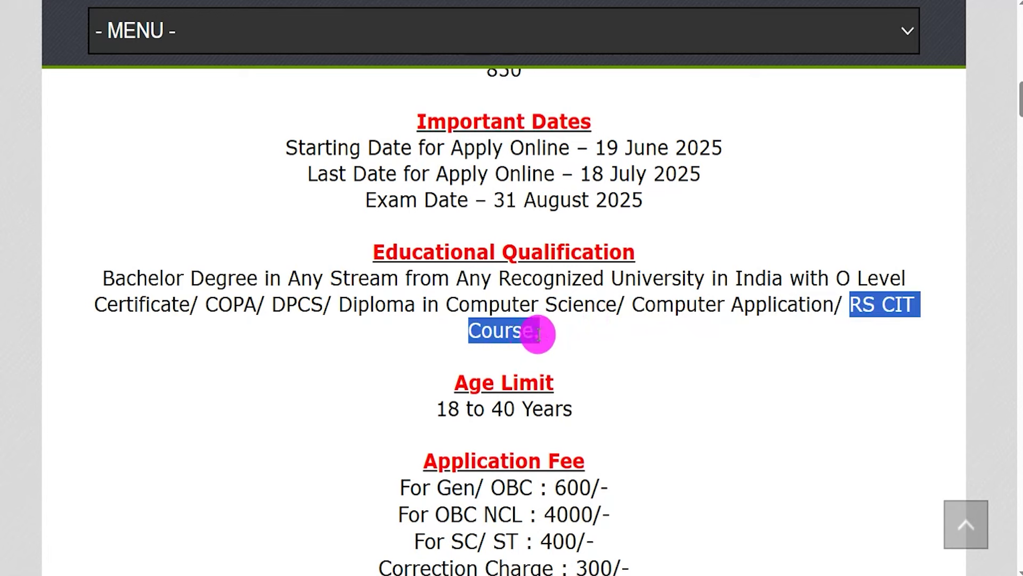
pyautogui.click(857, 304)
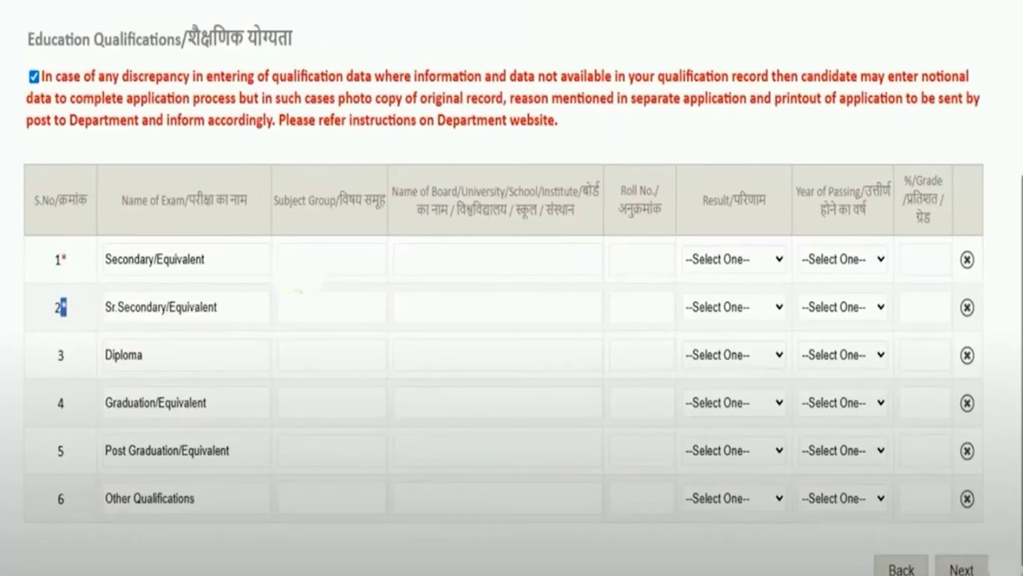
# Mark the Secondary/Equivalent row's exam name, subject group, board, roll number, year of passing and percentage cells with red check marks
pyautogui.moveTo(212, 258); pyautogui.dragTo(240, 232)
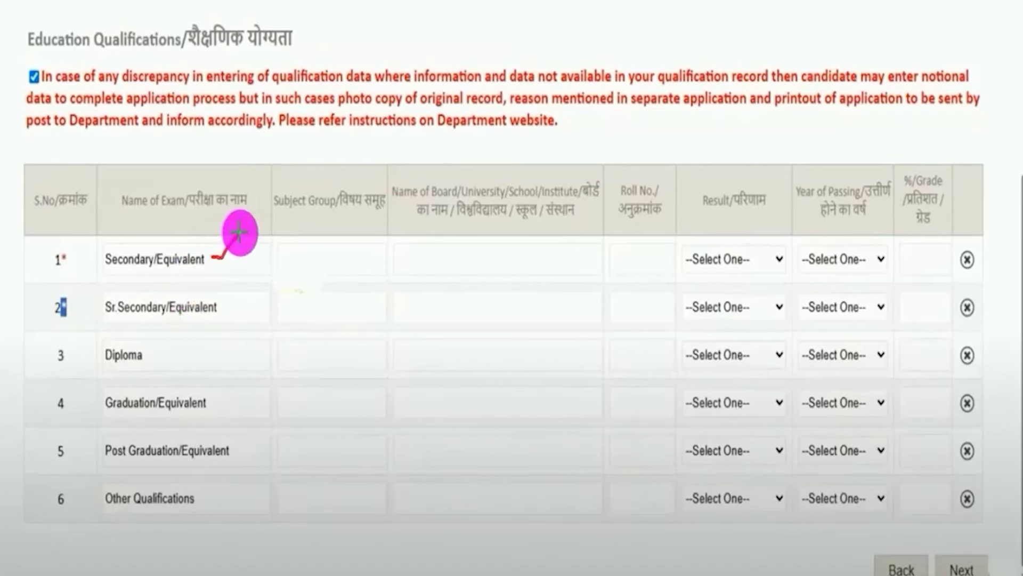
pyautogui.moveTo(337, 263); pyautogui.dragTo(357, 244)
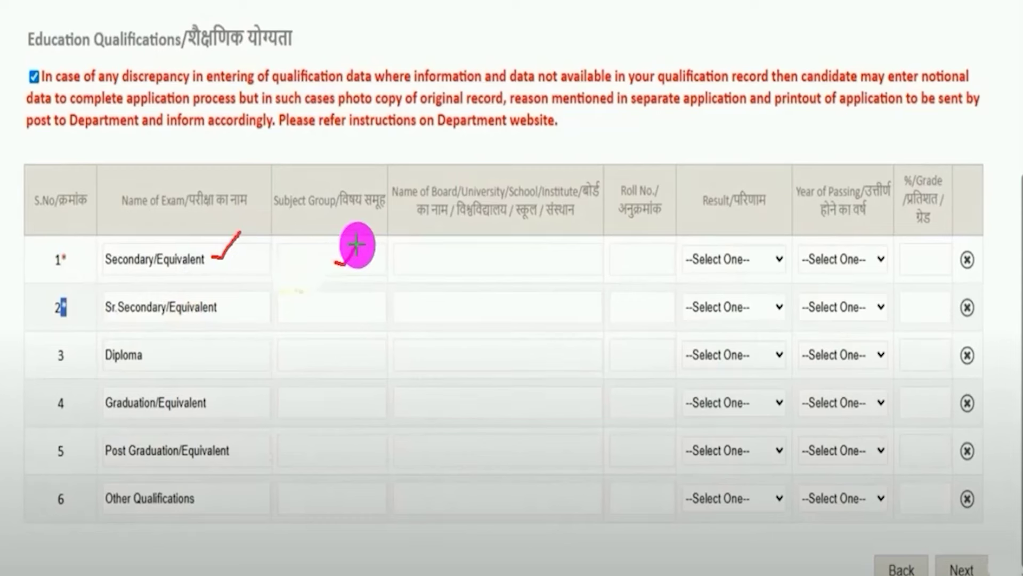
pyautogui.moveTo(504, 258); pyautogui.dragTo(538, 232)
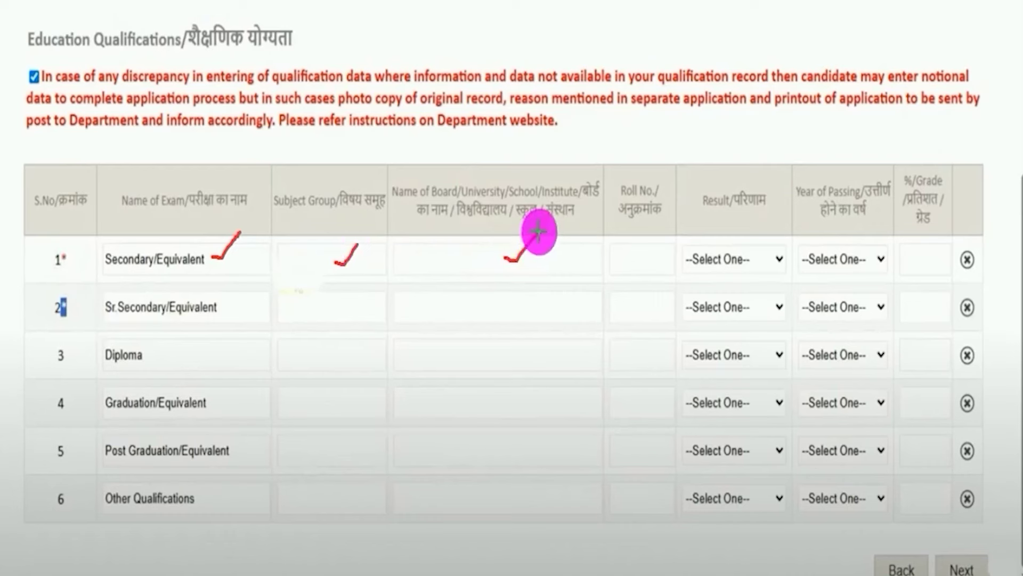
pyautogui.moveTo(642, 255); pyautogui.dragTo(675, 238)
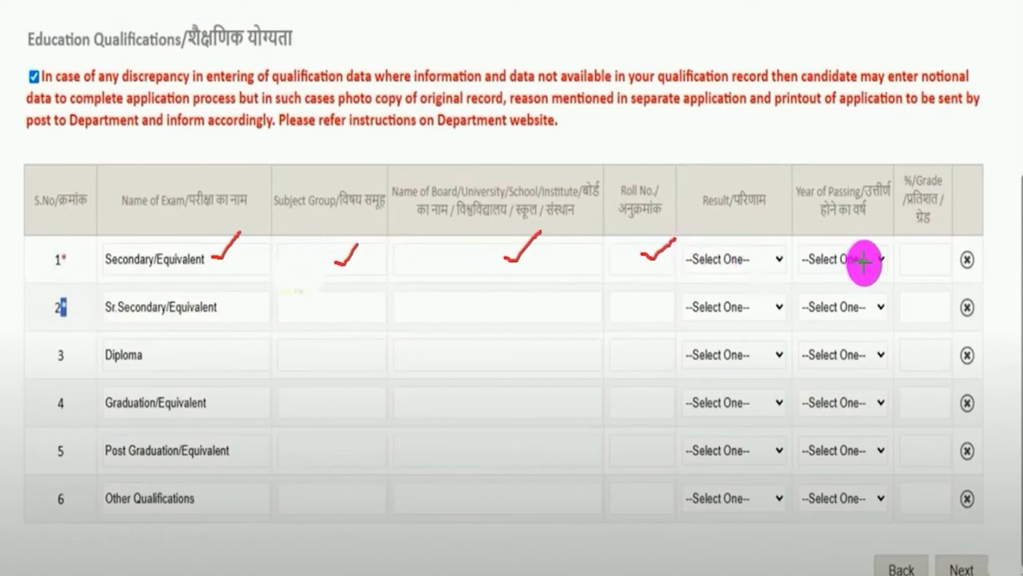
pyautogui.moveTo(864, 254)
pyautogui.mouseDown()
pyautogui.moveTo(887, 239)
pyautogui.moveTo(954, 247)
pyautogui.mouseUp()
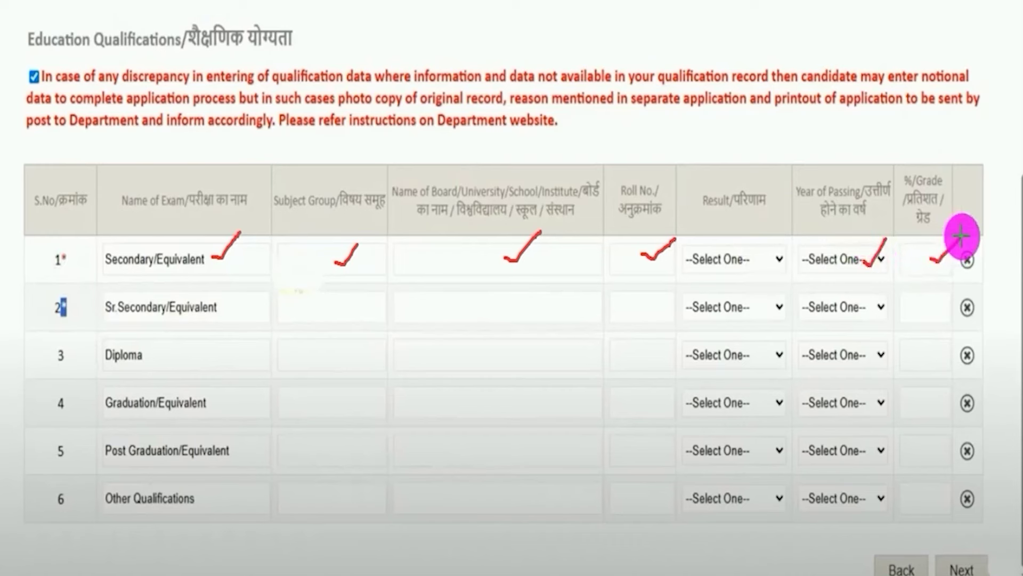
# Underline Equivalent in the Sr.Secondary row and put red check marks on its exam name and all cells from subject group to percentage
pyautogui.moveTo(174, 322)
pyautogui.mouseDown()
pyautogui.moveTo(214, 322)
pyautogui.moveTo(248, 290)
pyautogui.mouseUp()
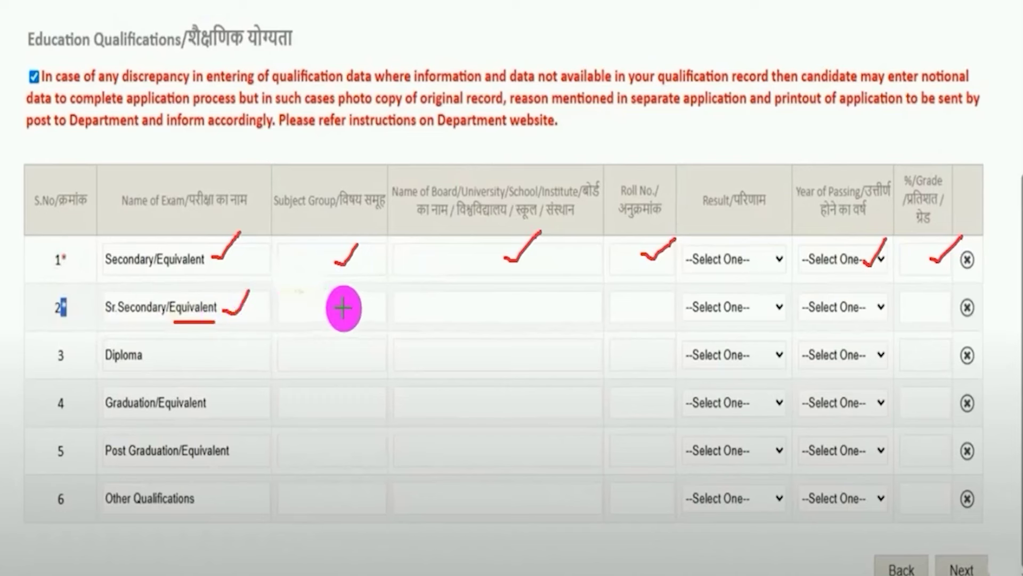
pyautogui.moveTo(343, 308); pyautogui.dragTo(367, 296)
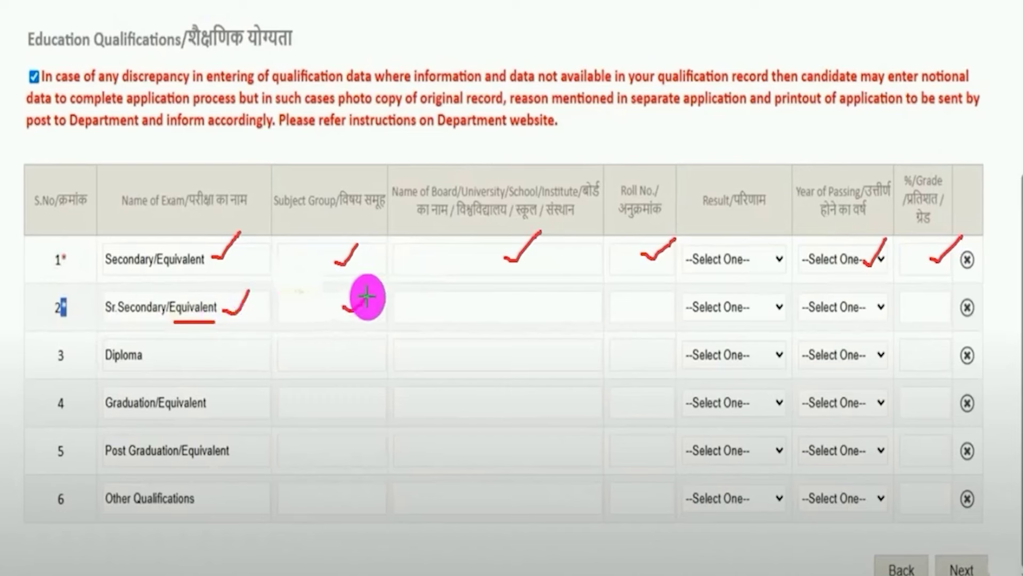
pyautogui.moveTo(520, 313); pyautogui.dragTo(566, 284)
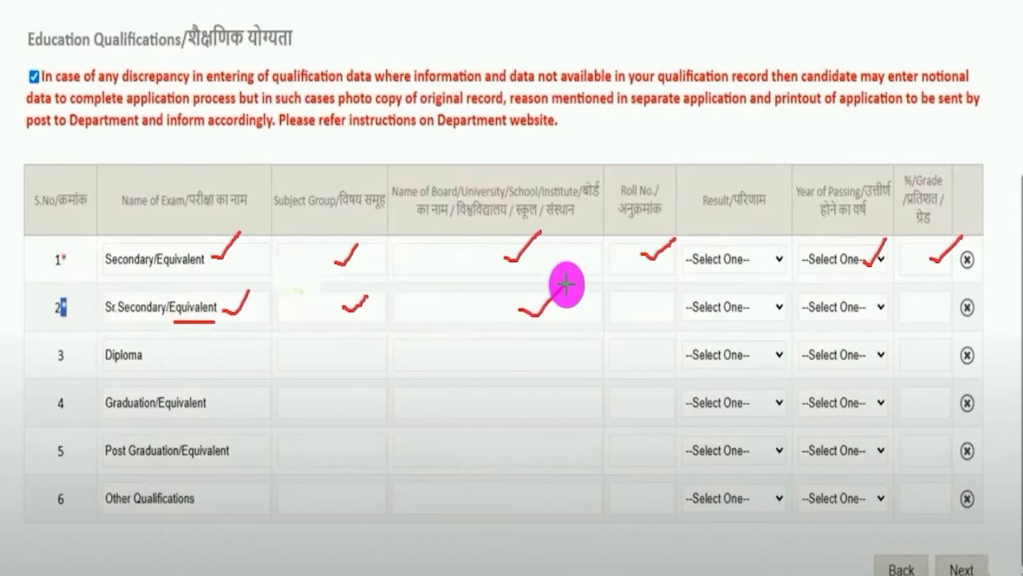
pyautogui.moveTo(630, 315); pyautogui.dragTo(670, 281)
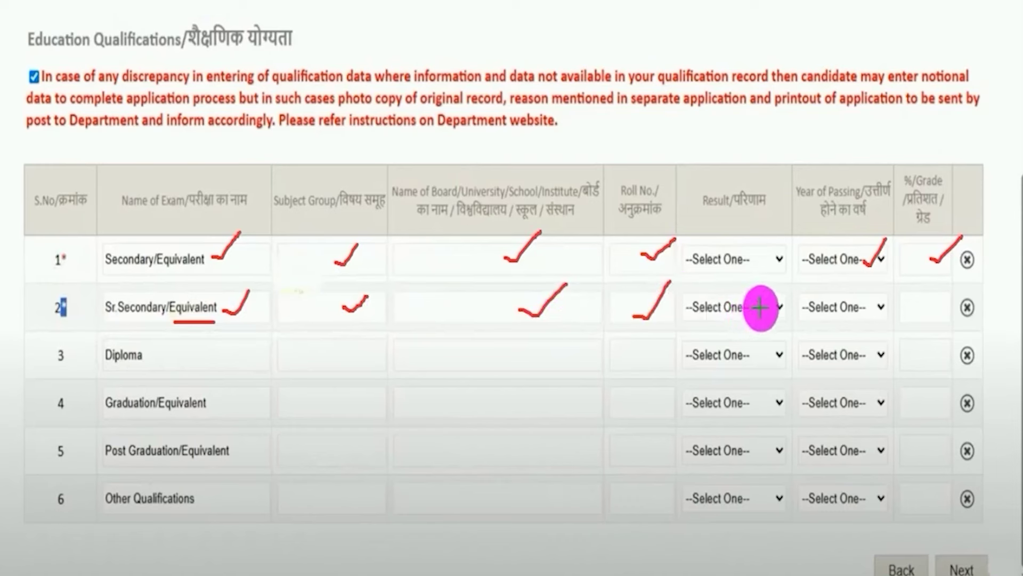
pyautogui.moveTo(760, 308); pyautogui.dragTo(781, 290)
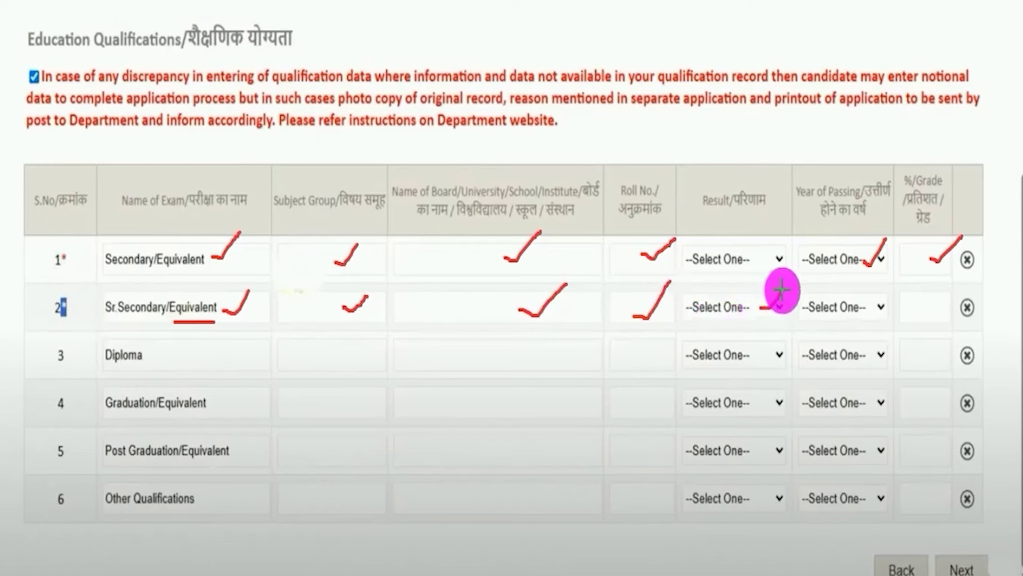
pyautogui.moveTo(848, 311); pyautogui.dragTo(872, 294)
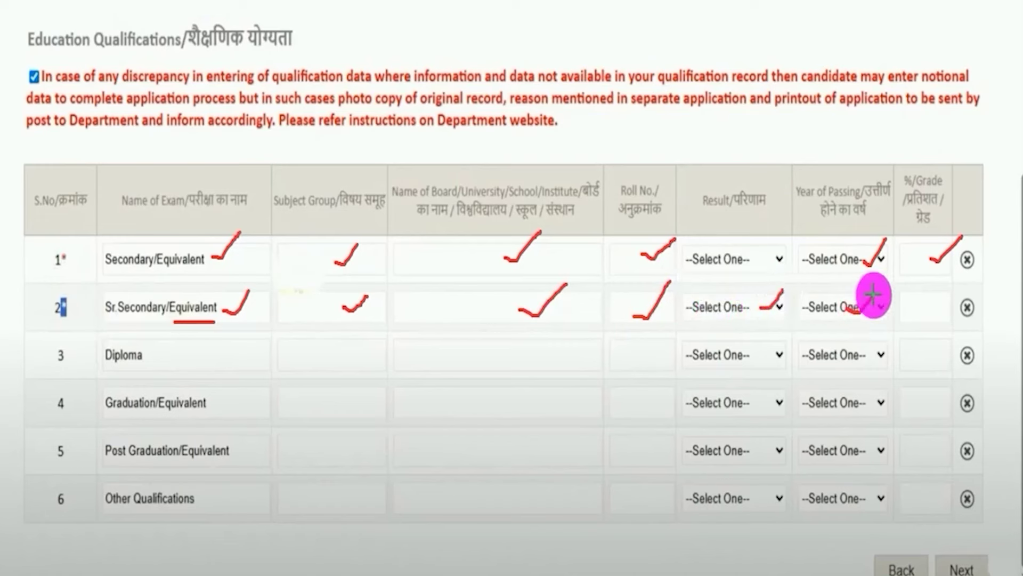
pyautogui.moveTo(930, 314); pyautogui.dragTo(954, 294)
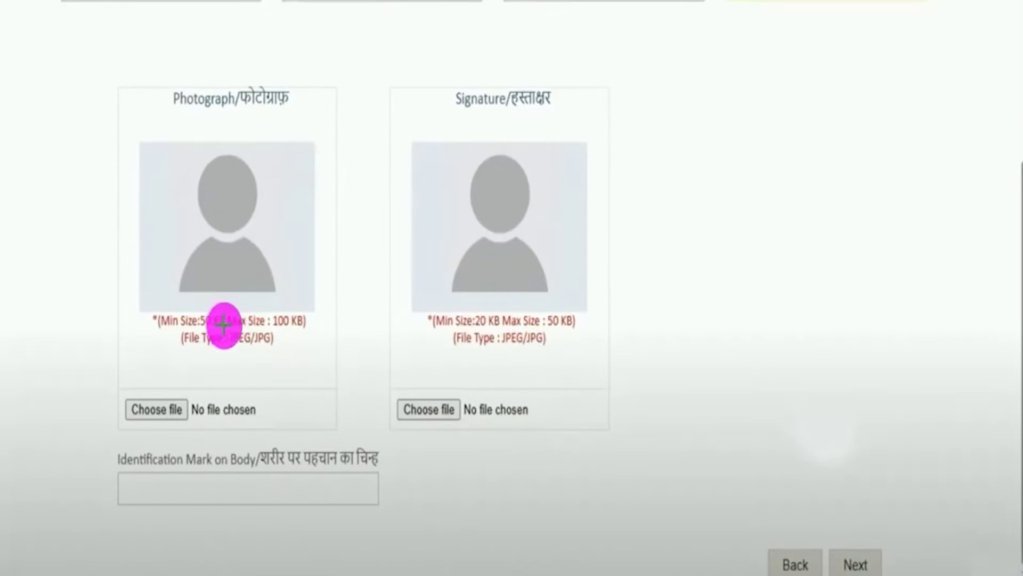
# Put red check marks beside the photograph and signature size limits and underline their JPEG/JPG file types
pyautogui.moveTo(301, 331); pyautogui.dragTo(341, 305)
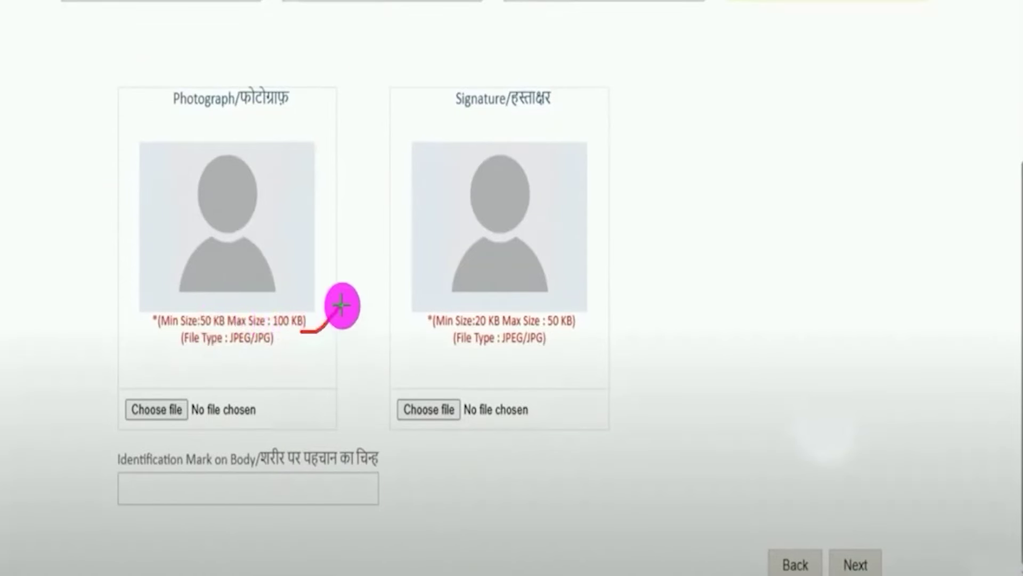
pyautogui.moveTo(232, 351); pyautogui.dragTo(265, 351)
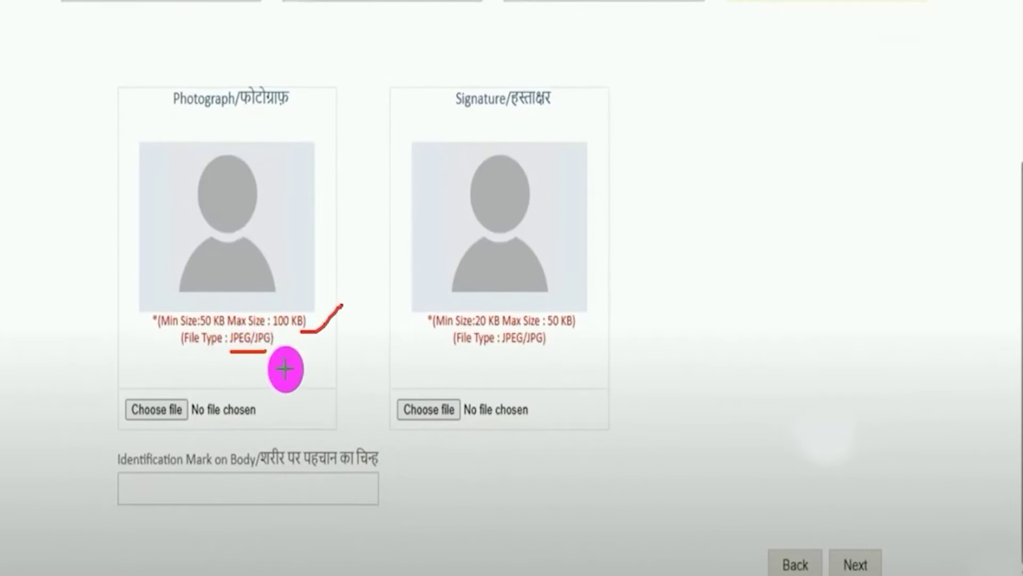
pyautogui.moveTo(581, 328); pyautogui.dragTo(613, 293)
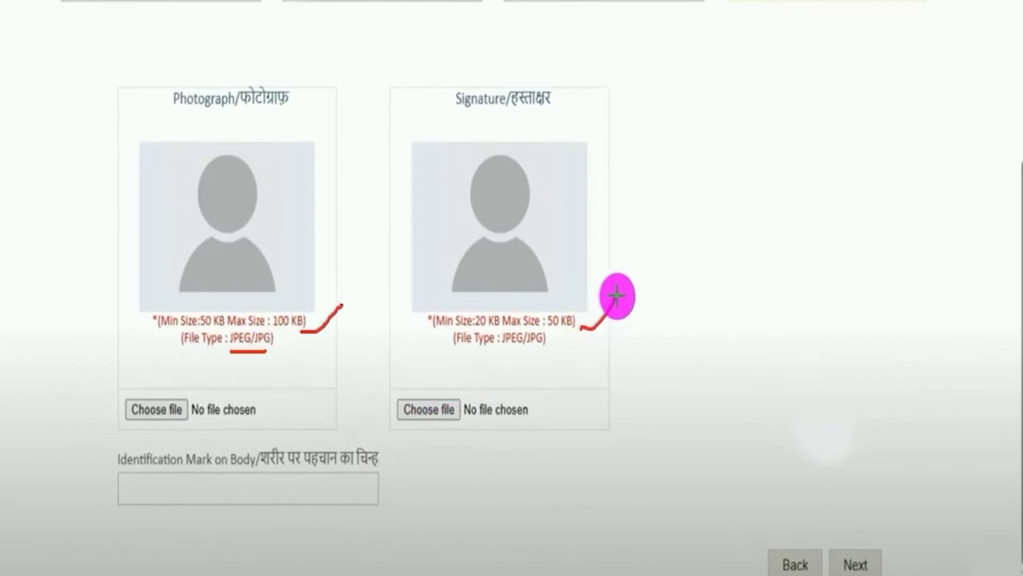
pyautogui.moveTo(501, 352); pyautogui.dragTo(551, 349)
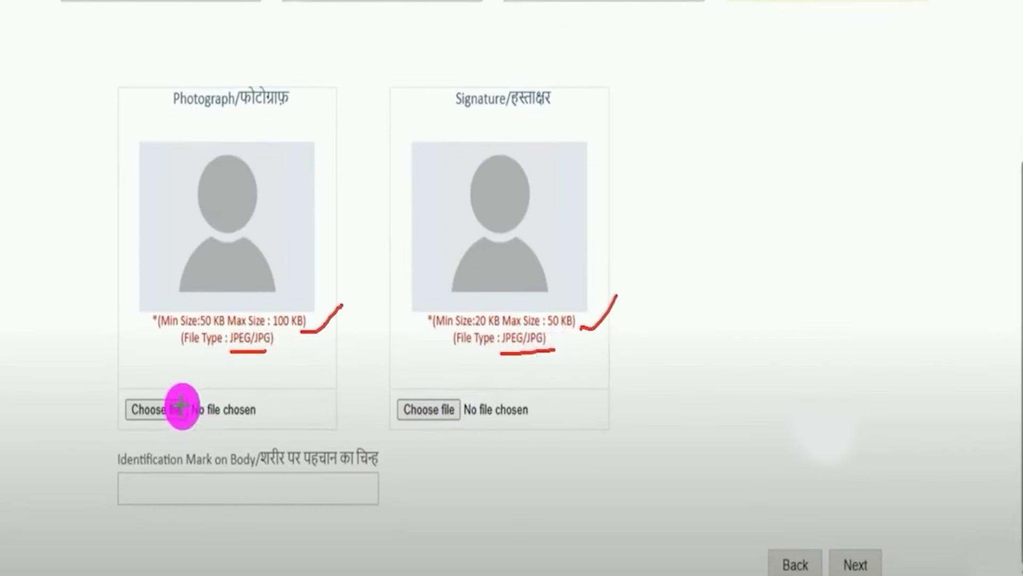
# Mark the file choosers and preview images of both the photograph and the signature with red check marks
pyautogui.moveTo(181, 401); pyautogui.dragTo(204, 381)
pyautogui.moveTo(457, 407); pyautogui.dragTo(494, 374)
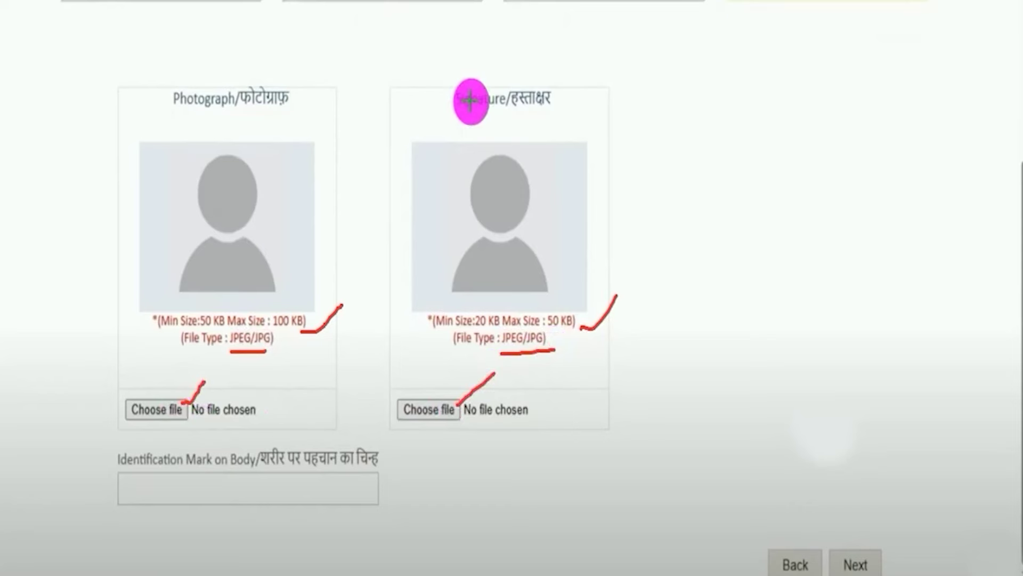
pyautogui.moveTo(295, 201); pyautogui.dragTo(358, 159)
pyautogui.moveTo(539, 189); pyautogui.dragTo(613, 125)
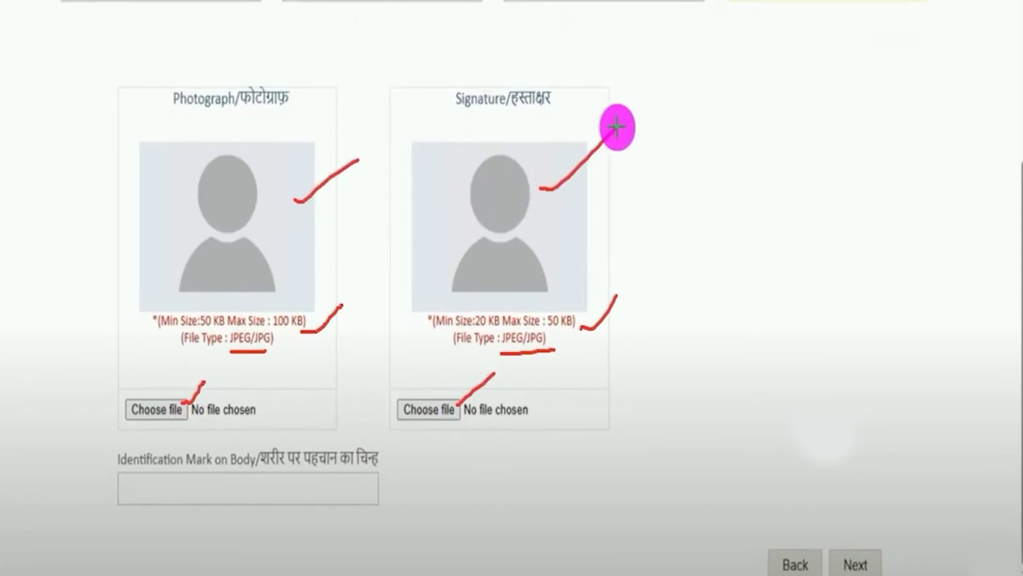